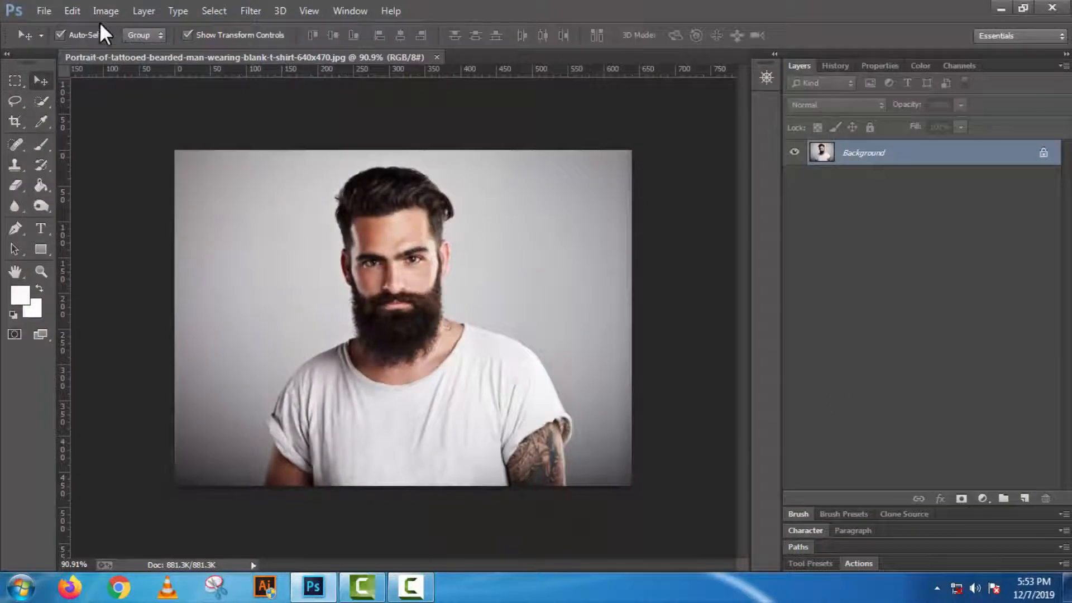
Resize the image to a width of 2000 pixels at a resolution of 300 pixels/inch, keeping the proportions.
click(103, 11)
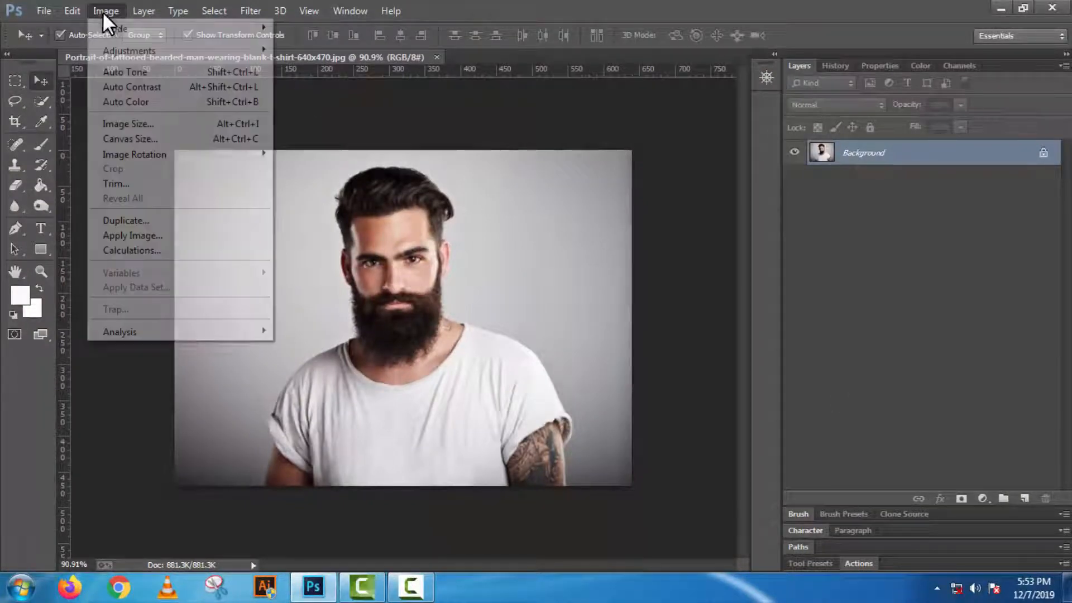
click(116, 125)
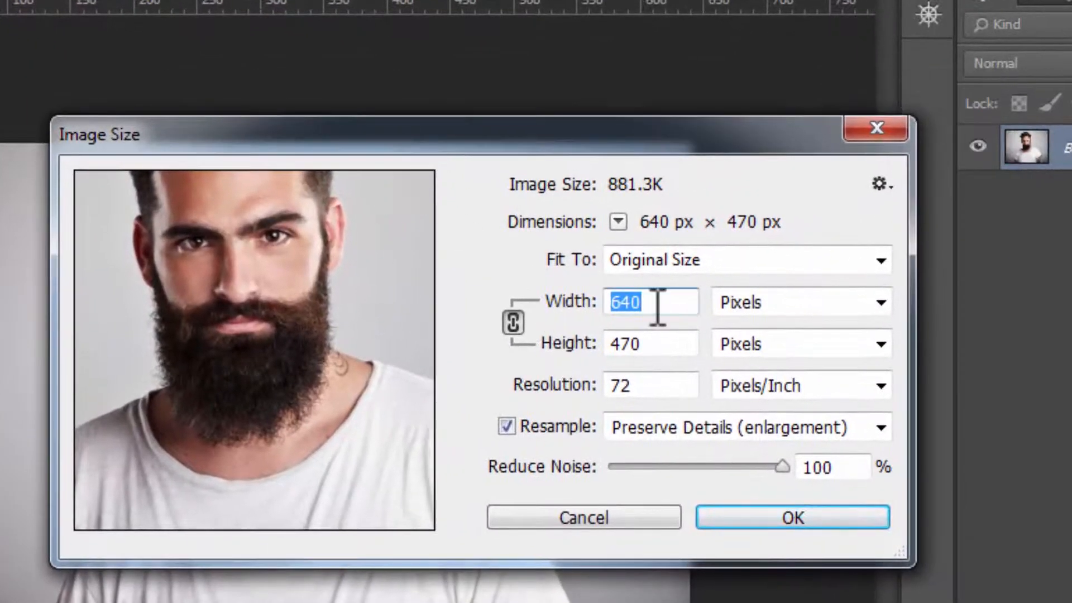
text(2000)
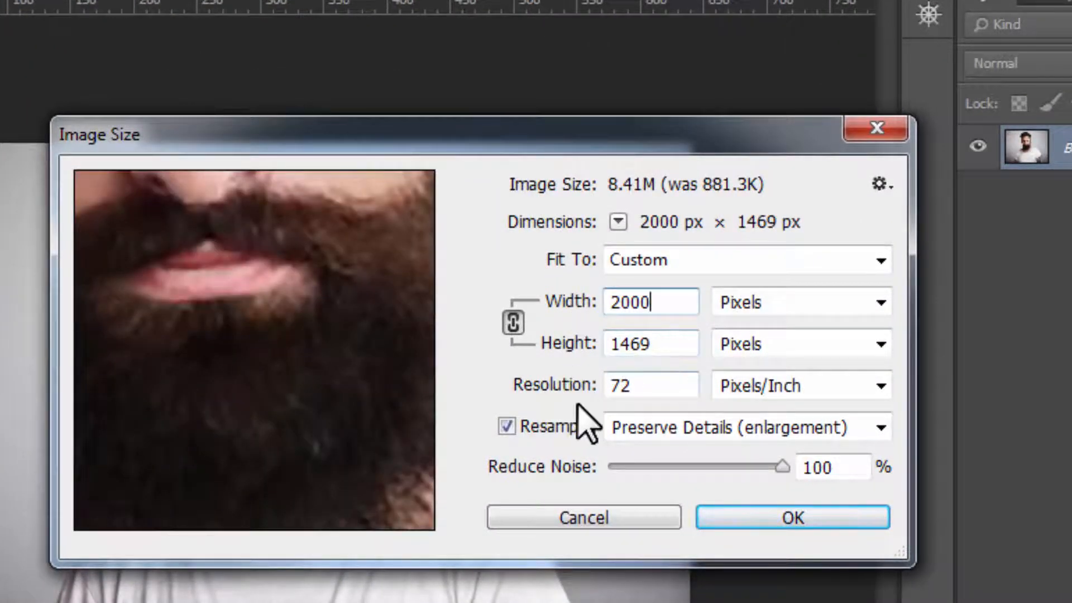
double_click(641, 389)
text(300)
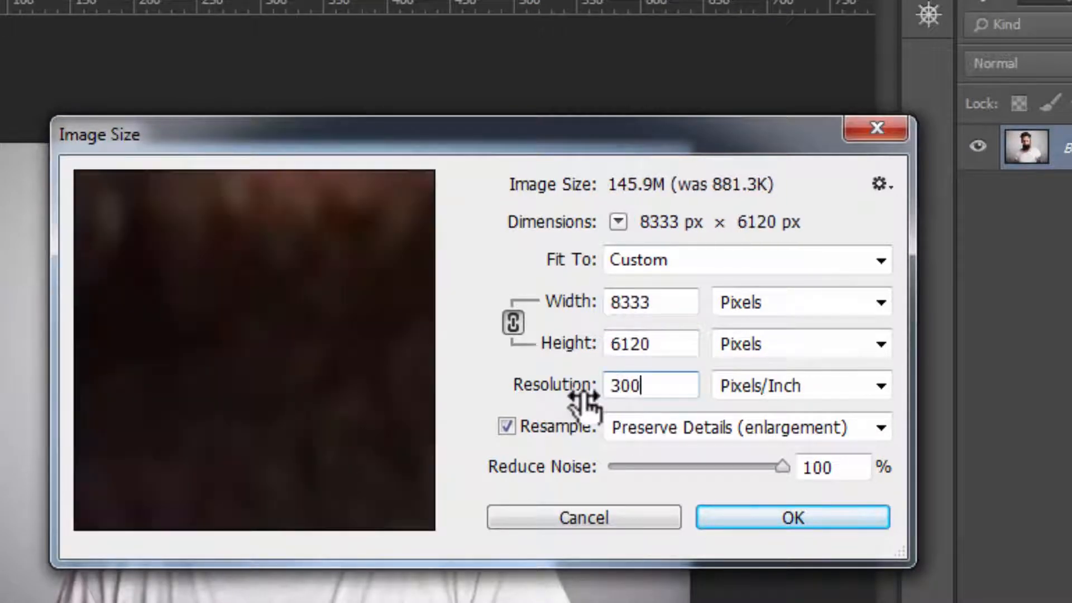
click(583, 313)
text(2000)
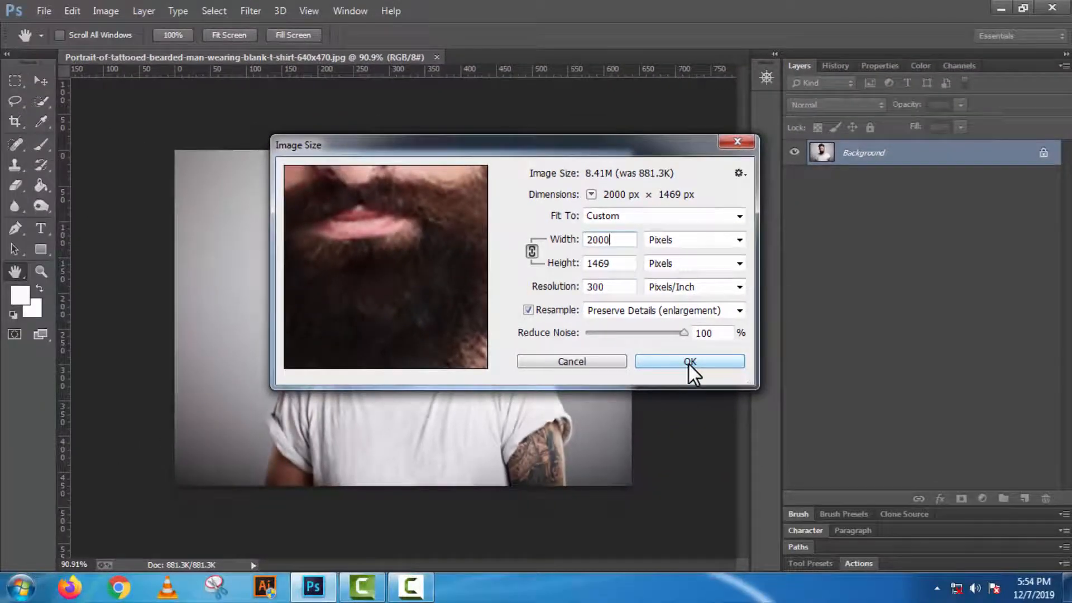
click(690, 362)
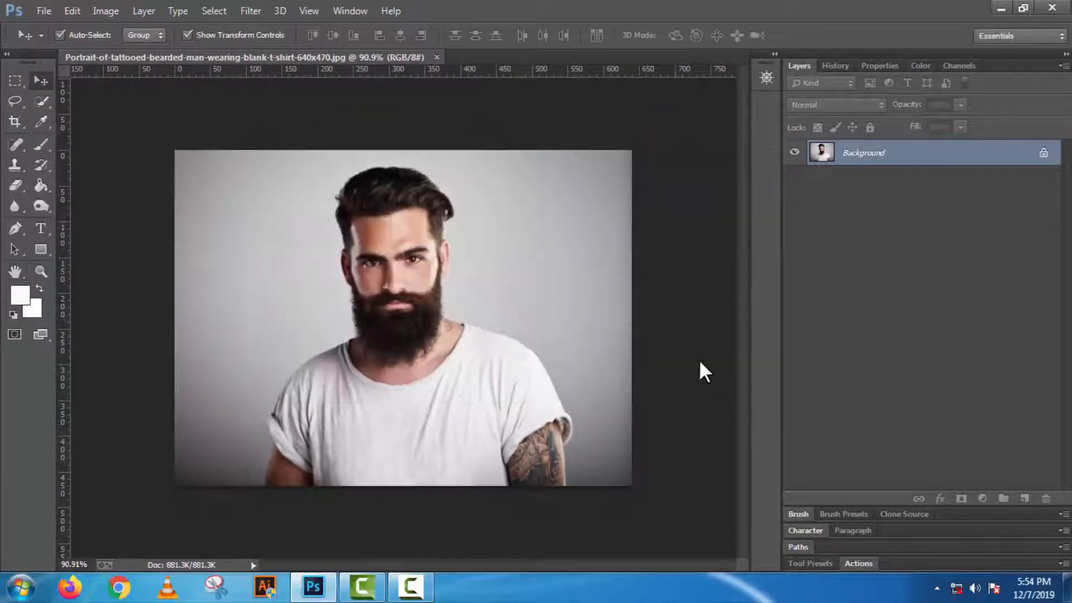
Duplicate the background layer and select the man on the copy with the Quick Selection tool.
key(ctrl+j)
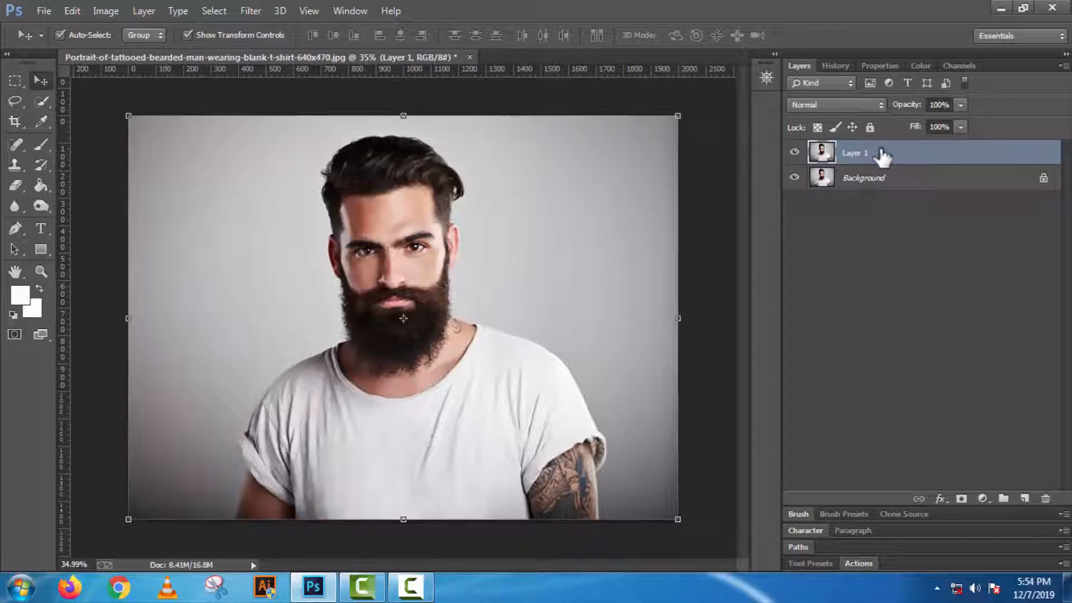
click(41, 101)
click(79, 99)
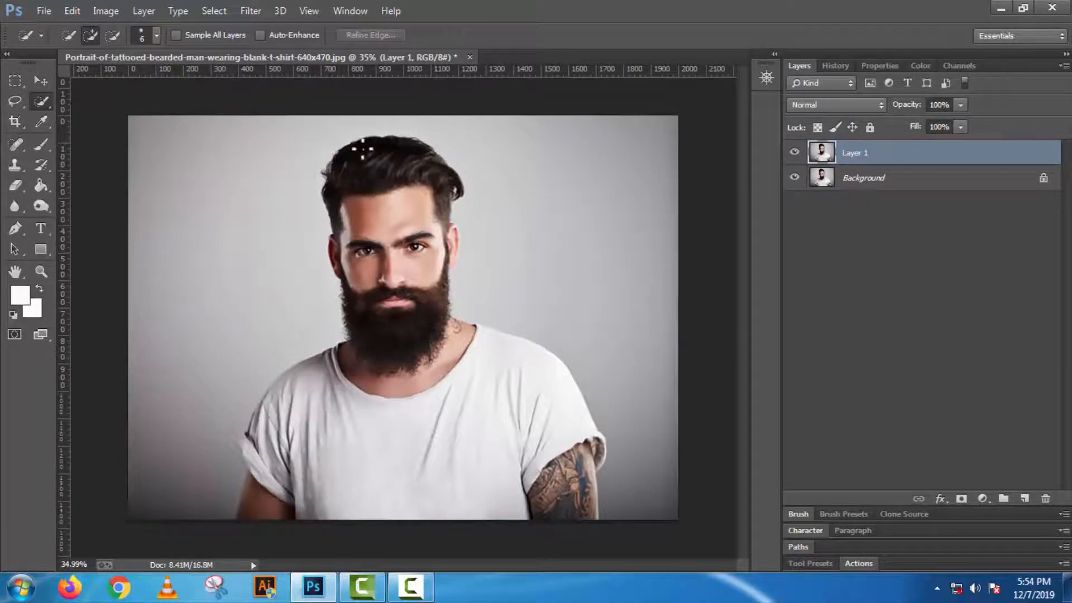
mouse_move(362, 162)
mouse_down()
mouse_move(409, 369)
mouse_move(485, 525)
mouse_move(579, 436)
mouse_move(588, 519)
mouse_move(279, 443)
mouse_move(290, 386)
mouse_move(251, 465)
mouse_move(287, 459)
mouse_up()
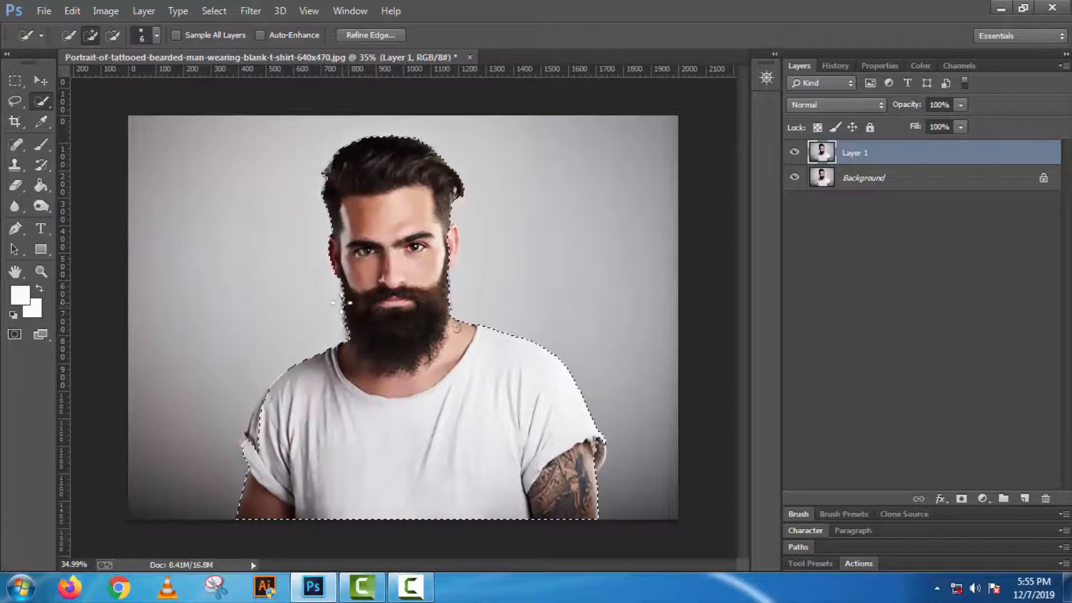
Extend the selection to include the missing ear beside the man's cheek.
scroll(257, 418, up, 3)
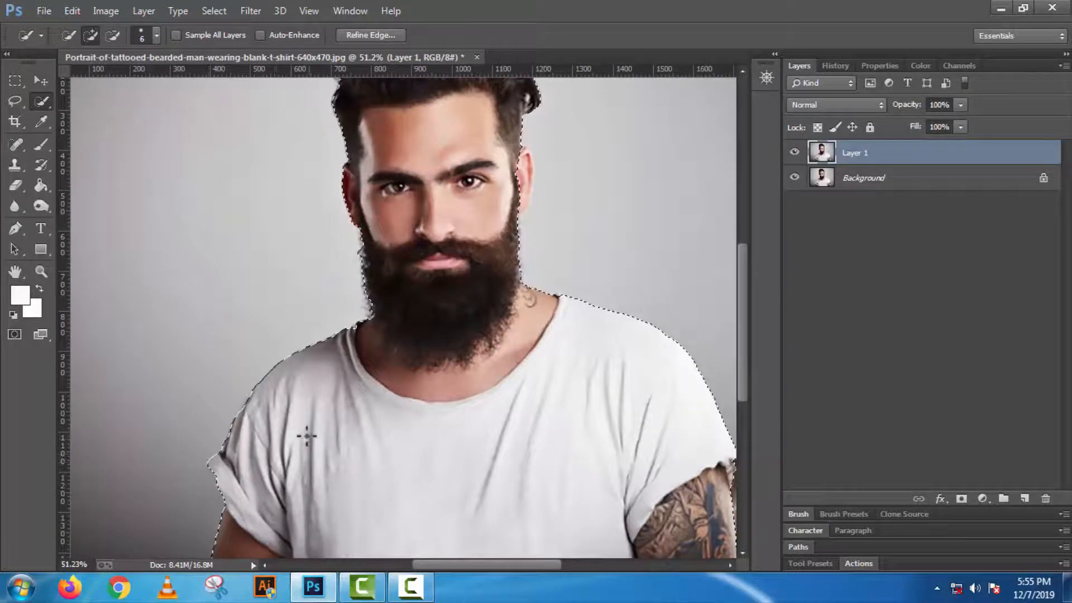
scroll(346, 439, down, 2)
scroll(686, 471, up, 2)
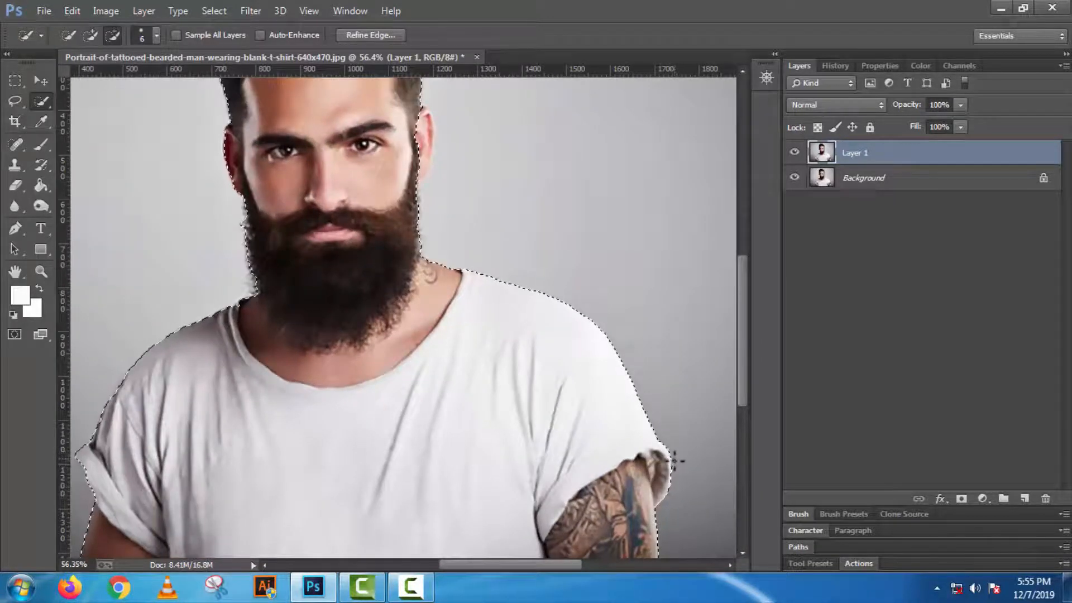
scroll(447, 210, up, 3)
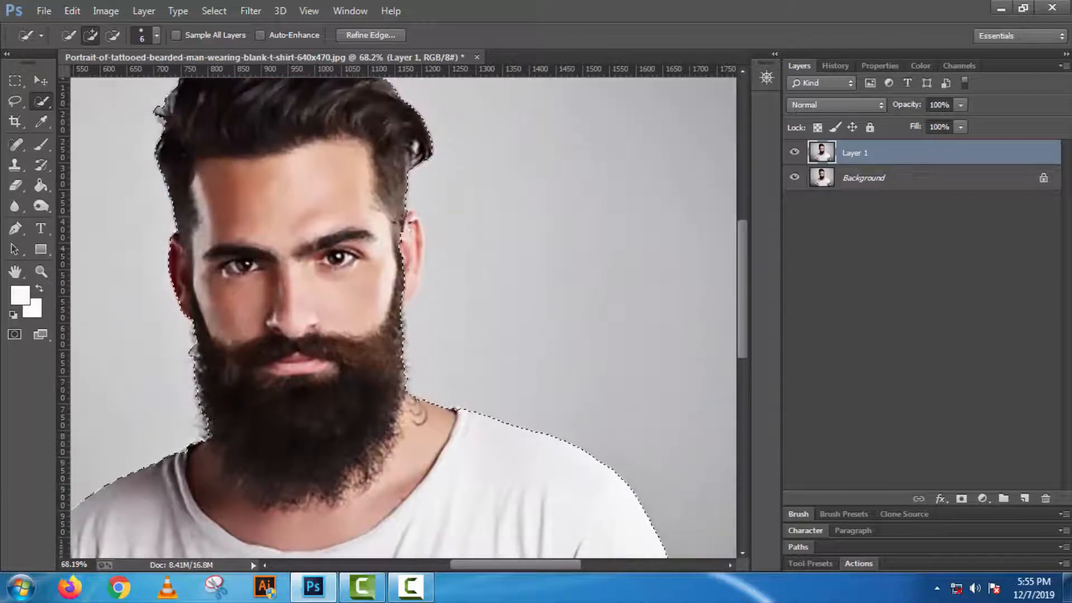
drag(422, 276, 415, 290)
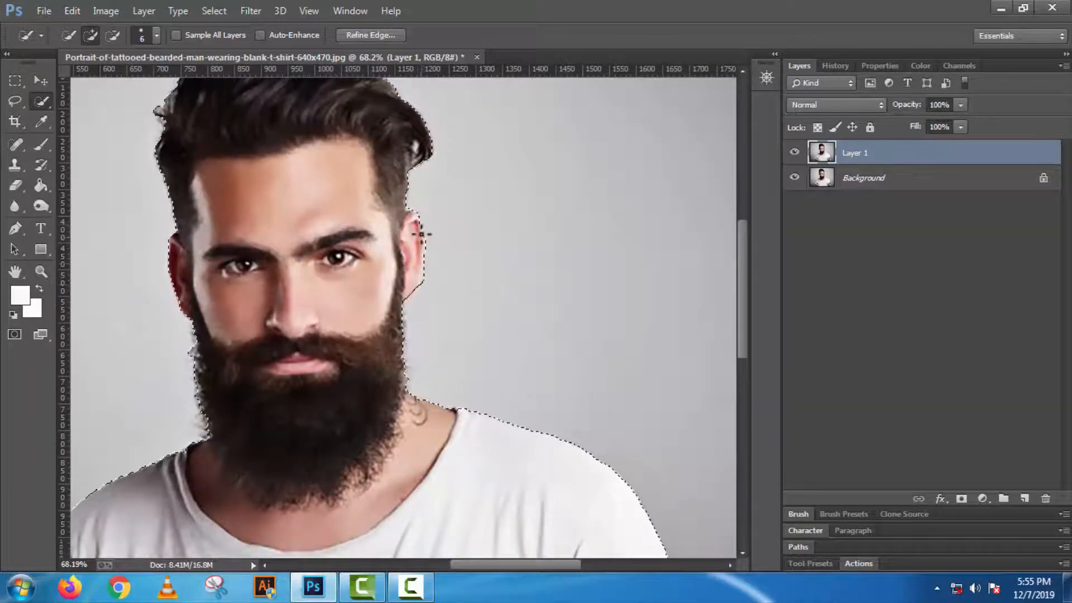
drag(423, 234, 421, 222)
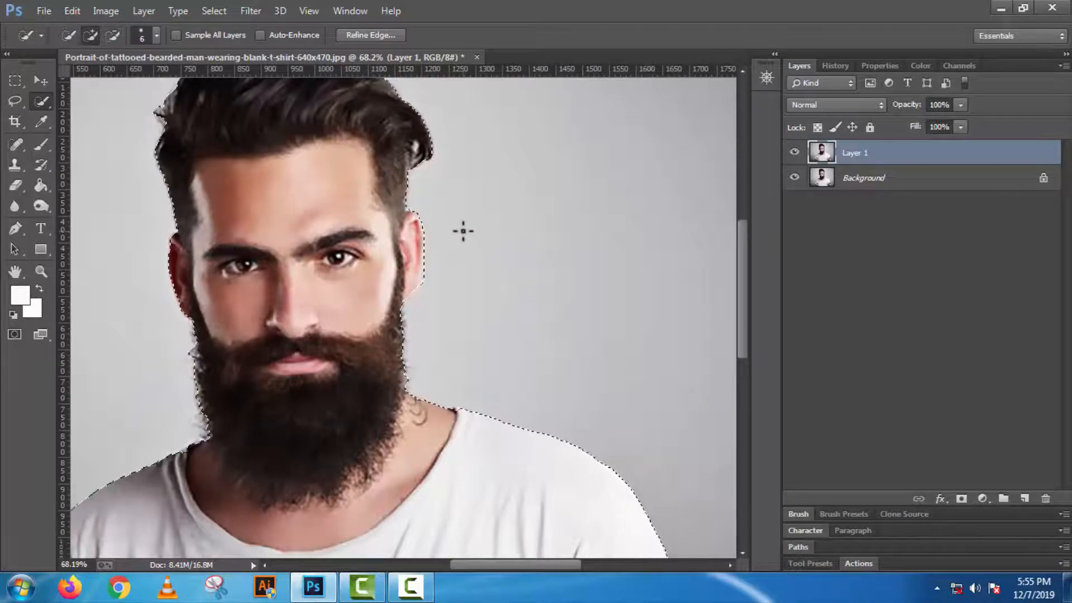
scroll(472, 277, down, 4)
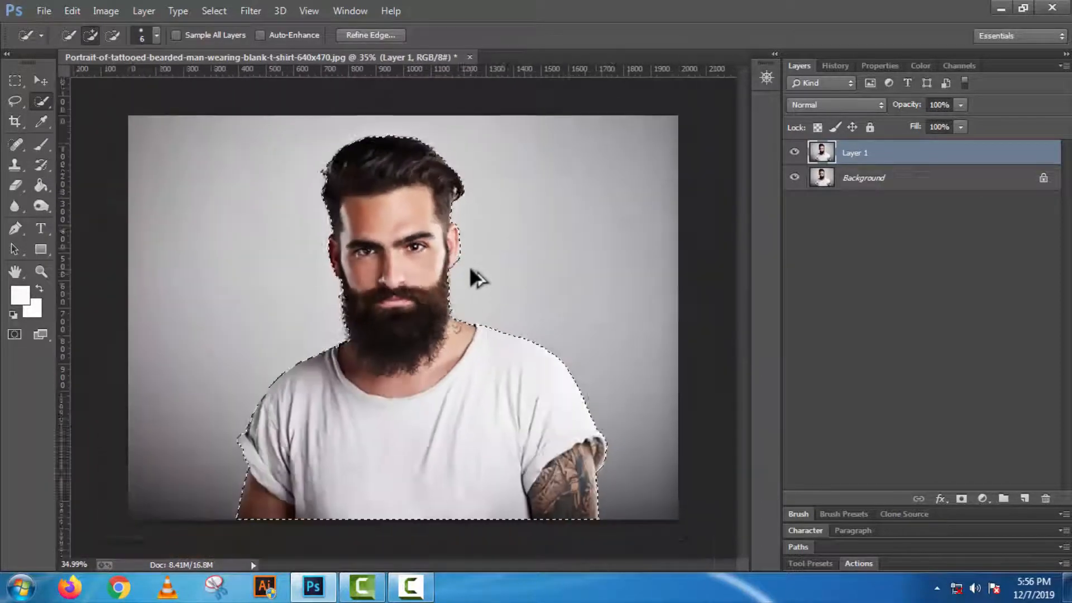
Start Refine Edge on the selection with the On Black view, a radius of 2.6 px and smoothing of 36.
click(371, 34)
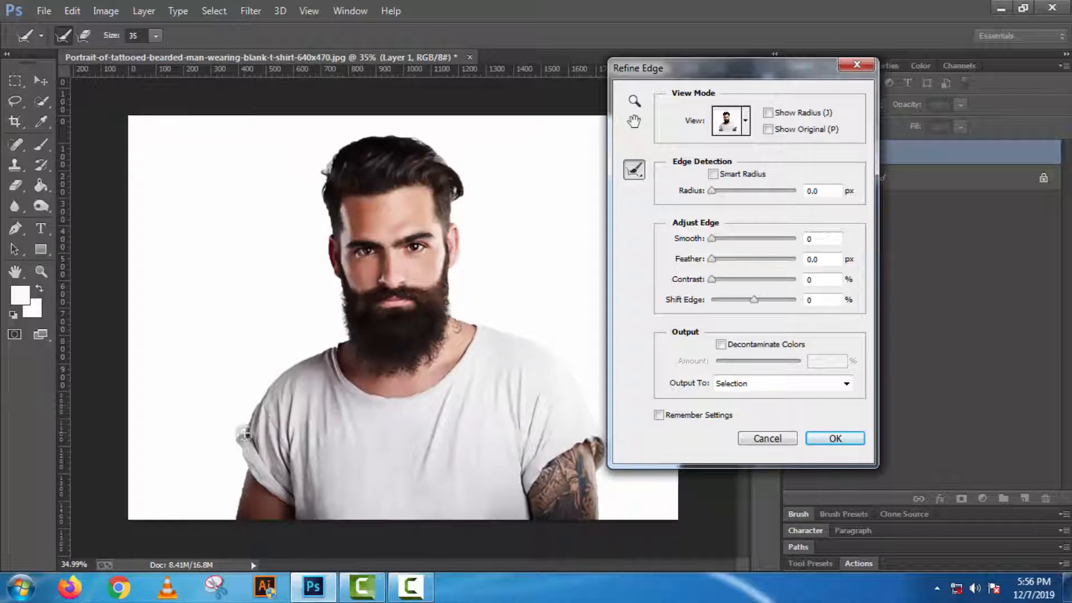
click(745, 122)
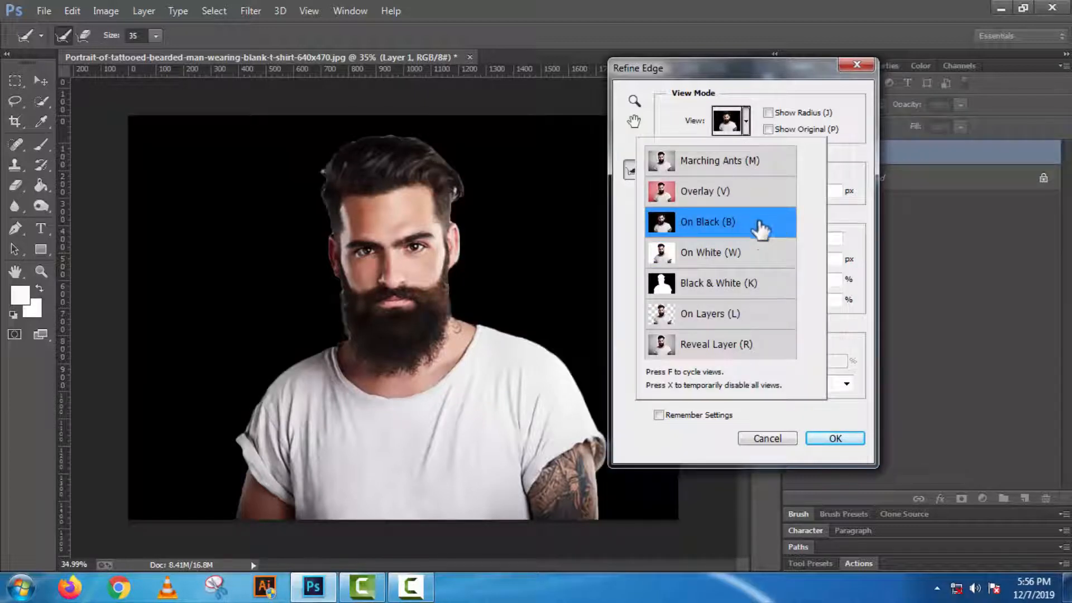
click(747, 130)
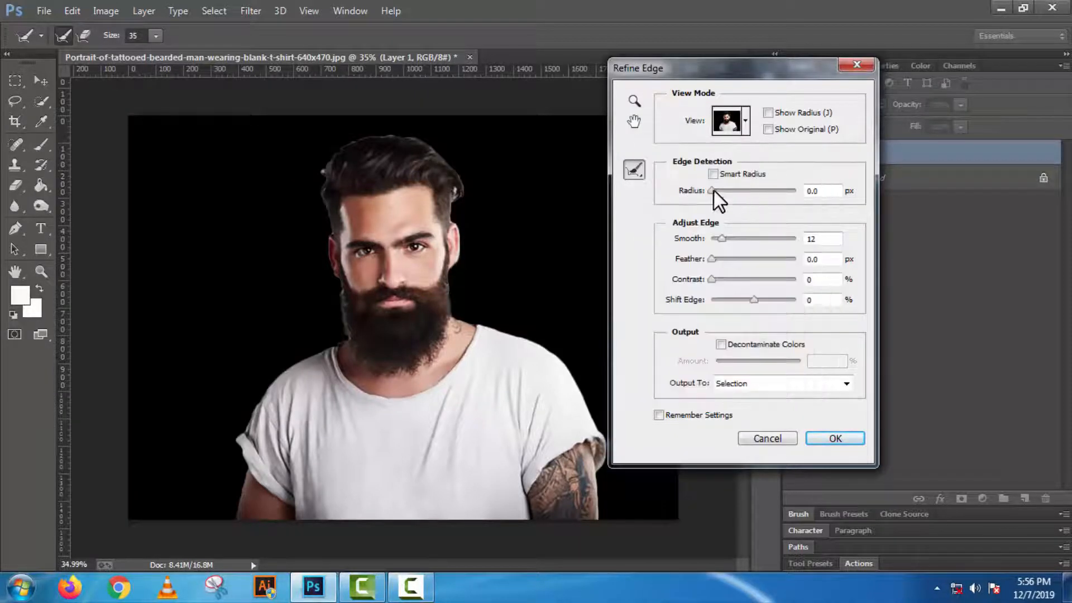
drag(714, 191, 725, 192)
drag(738, 235, 742, 236)
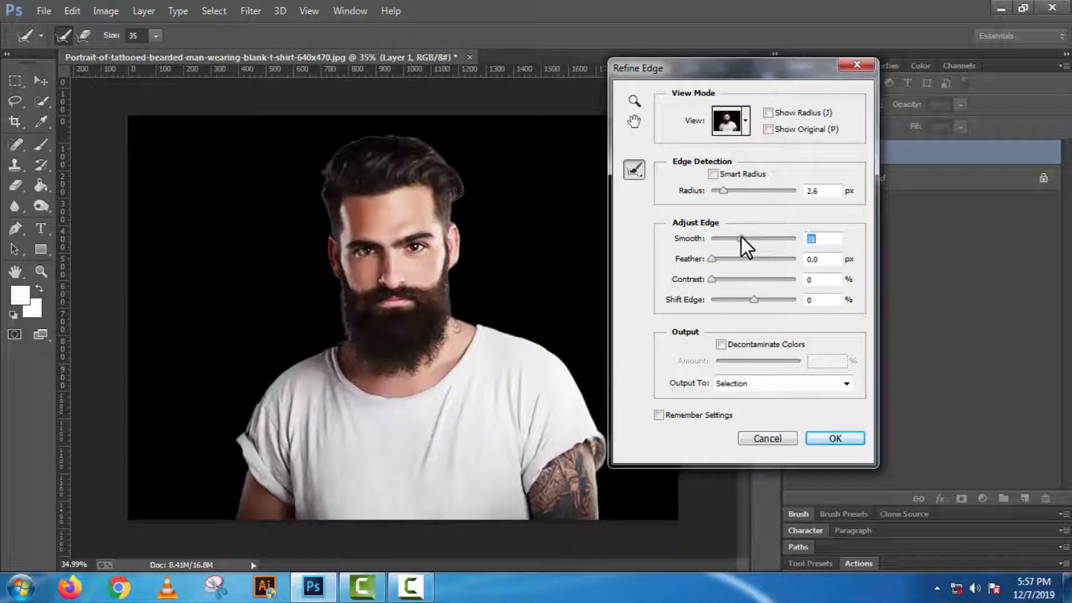
Set the edge contrast to 36%, output to Selection and apply the edge refinement.
click(714, 279)
drag(738, 277, 742, 275)
click(749, 384)
click(773, 396)
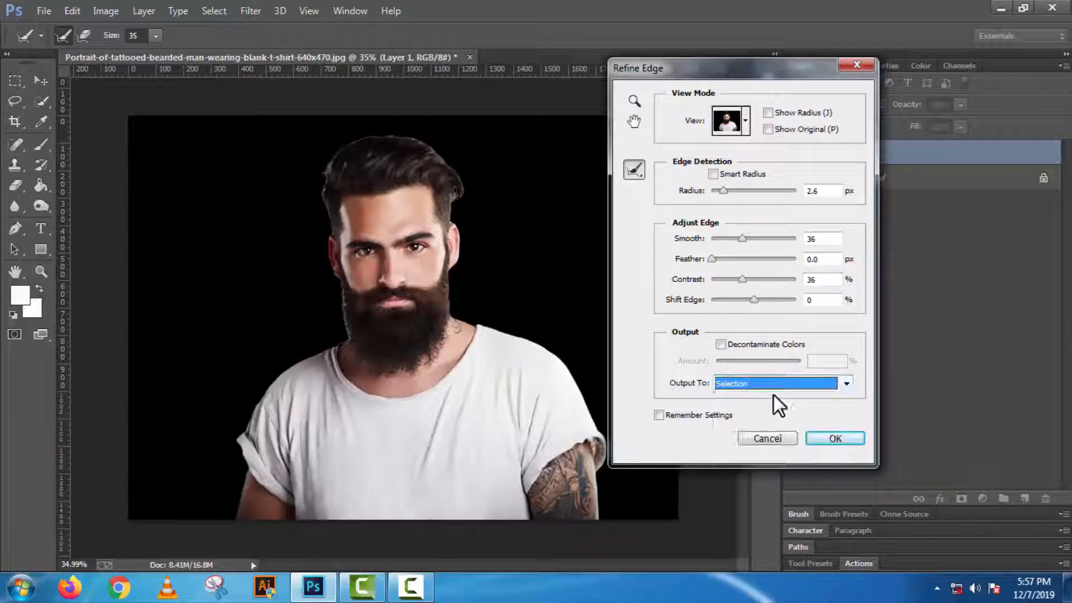
click(834, 439)
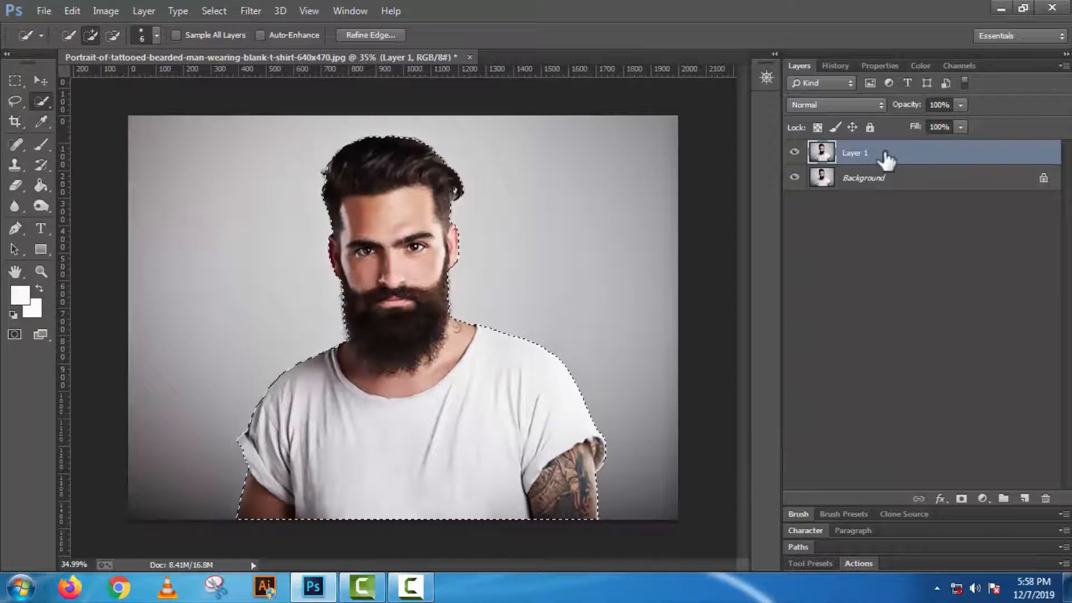
Mask Layer 1 with the selection and add a solid colour fill layer in #fdfbfb directly above the Background layer.
click(961, 499)
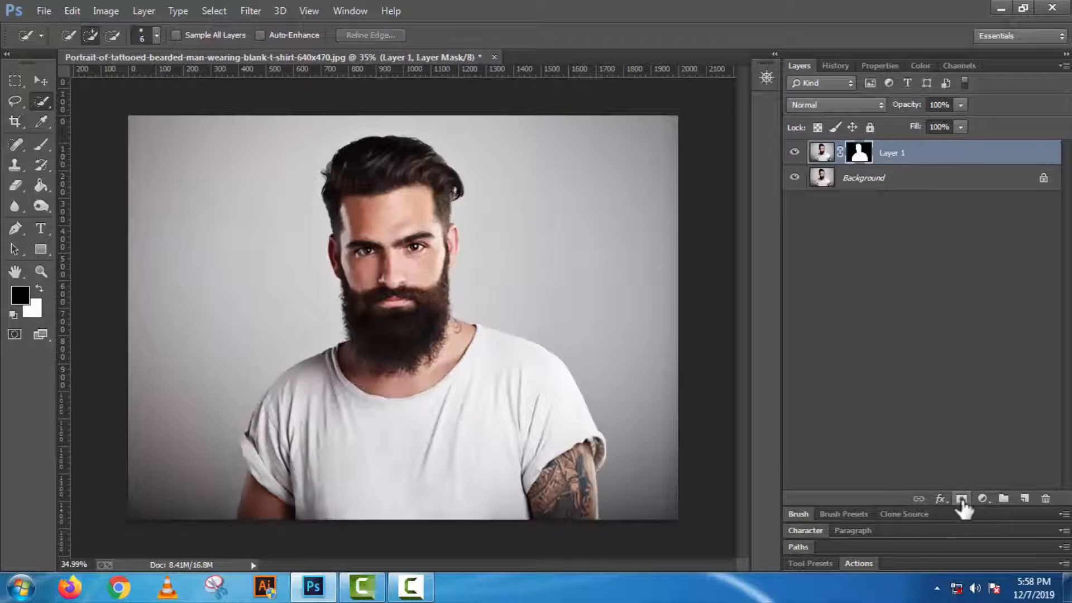
click(878, 188)
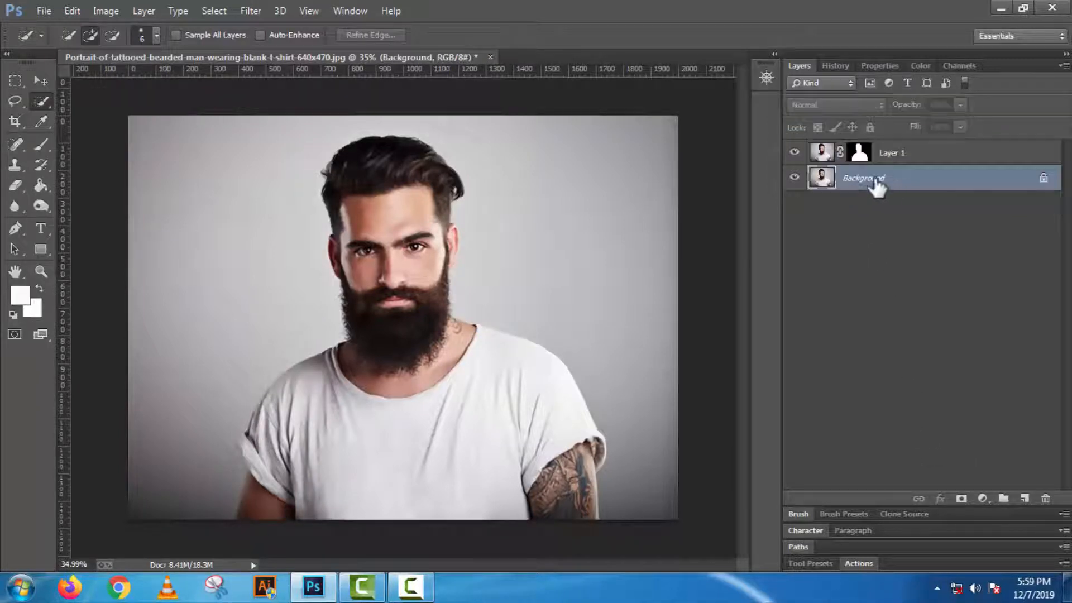
click(982, 498)
click(970, 156)
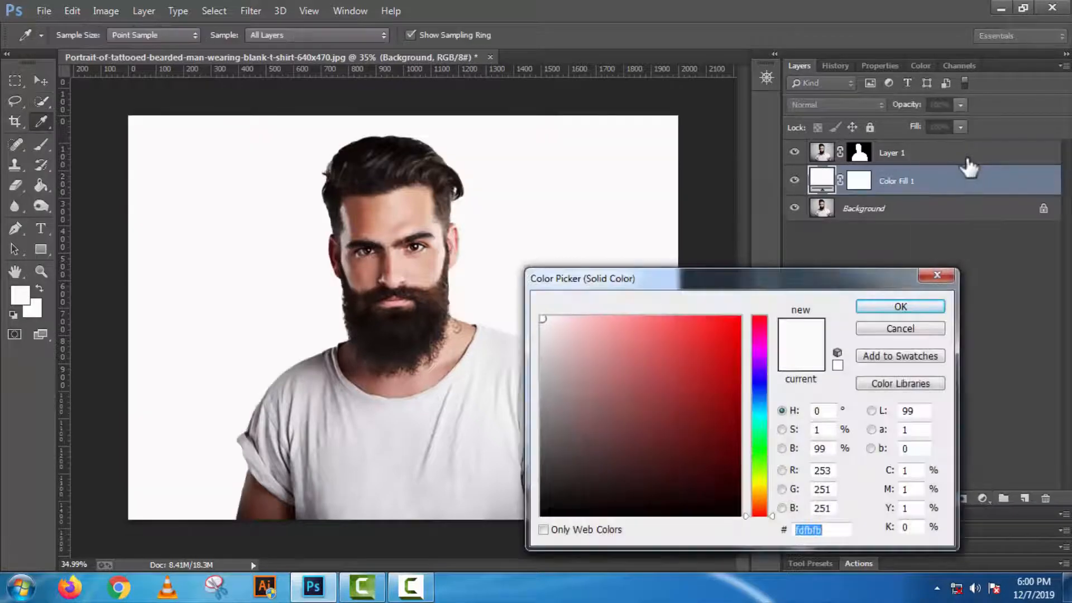
click(900, 305)
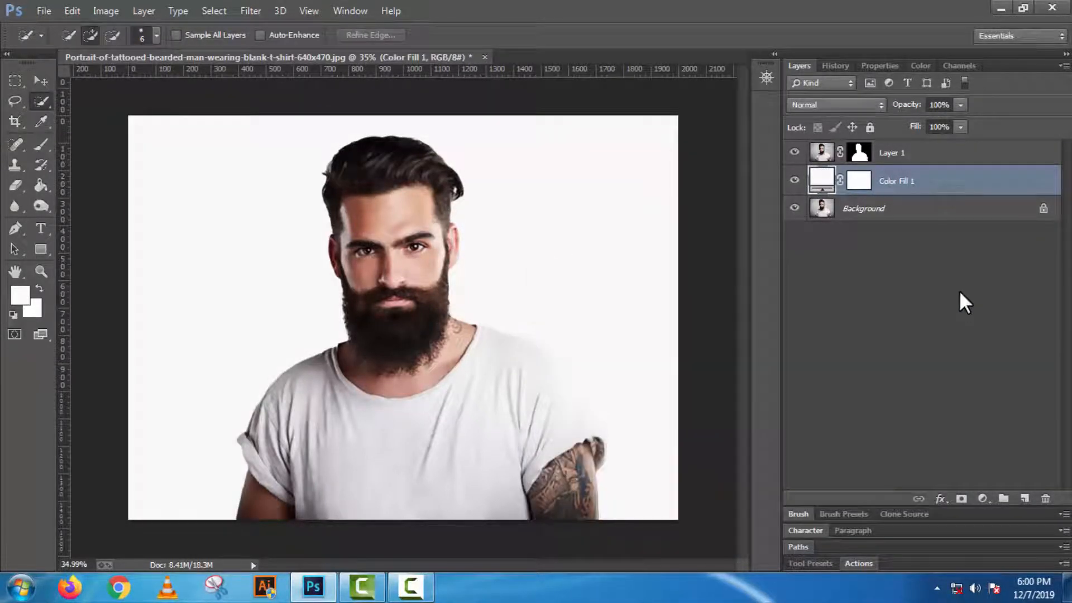
Set up the Pen tool in Shape mode with a yellow #ffff29 fill and no stroke.
click(13, 227)
click(75, 33)
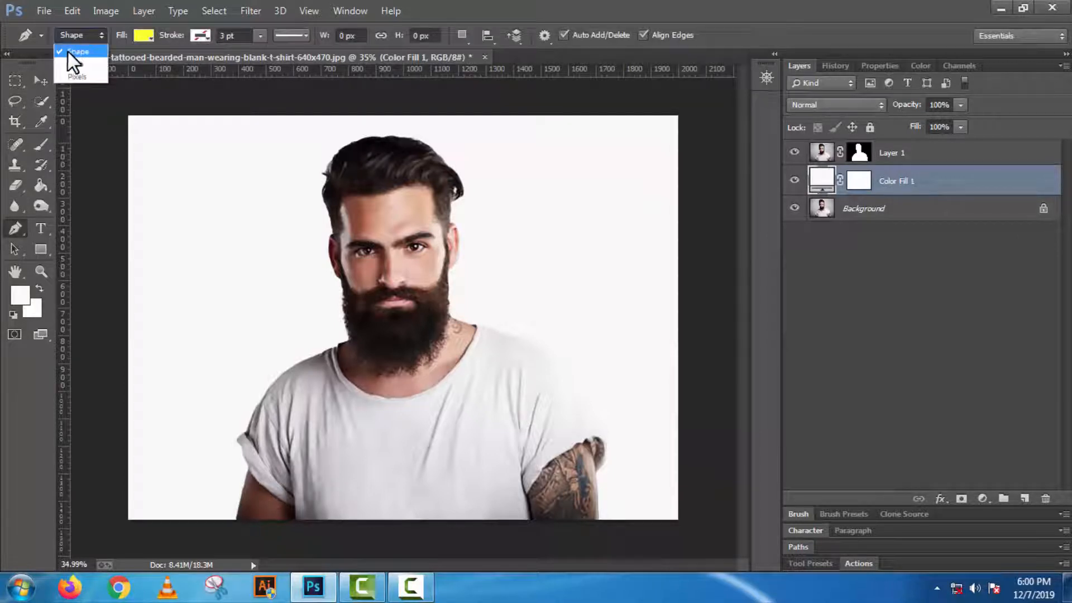
click(75, 51)
click(140, 34)
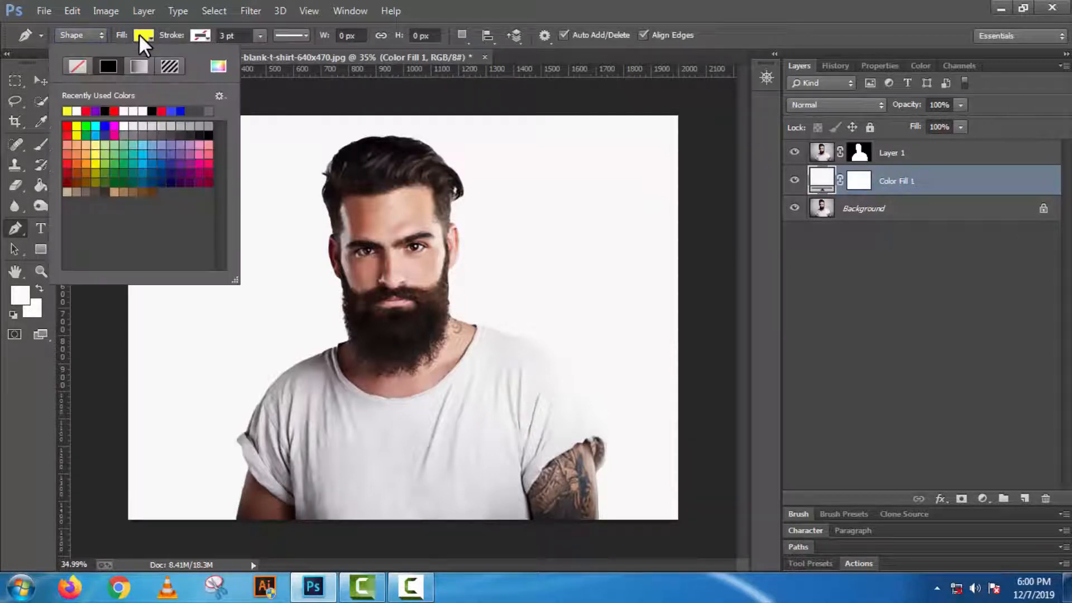
click(217, 66)
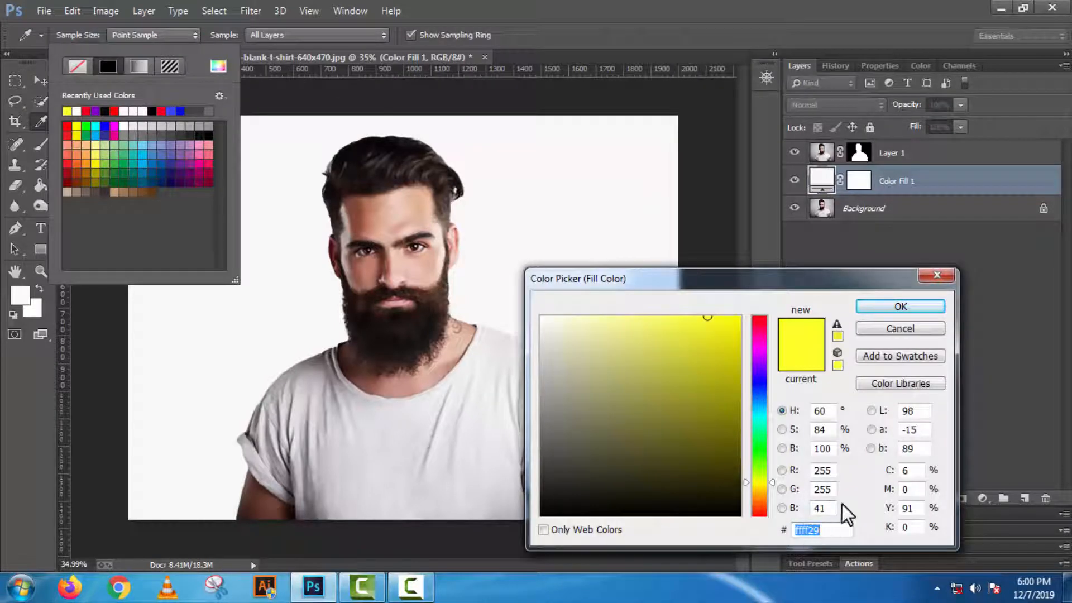
click(899, 307)
click(202, 32)
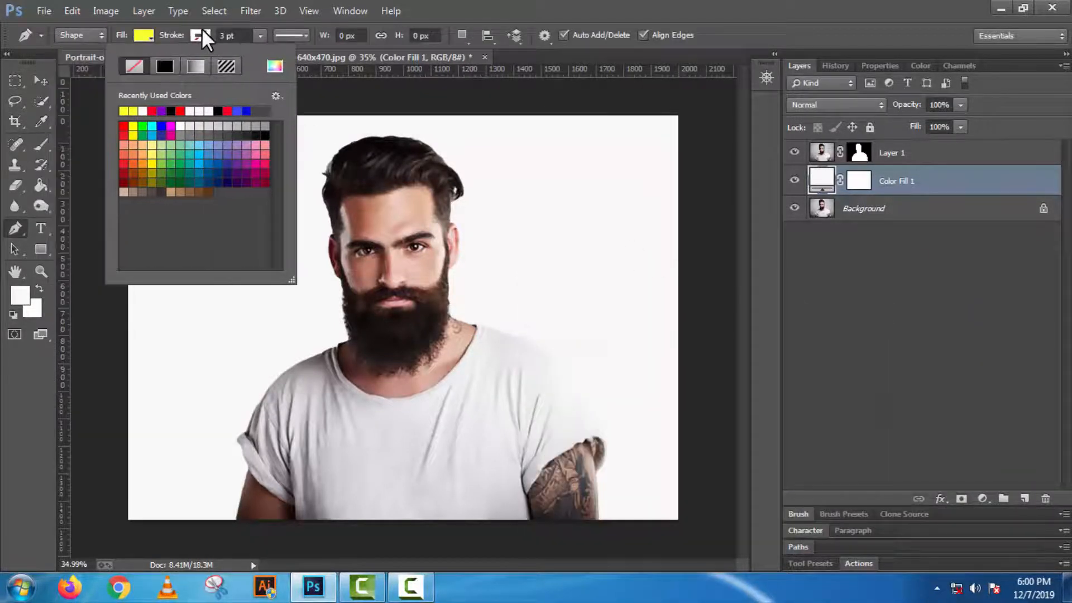
click(199, 32)
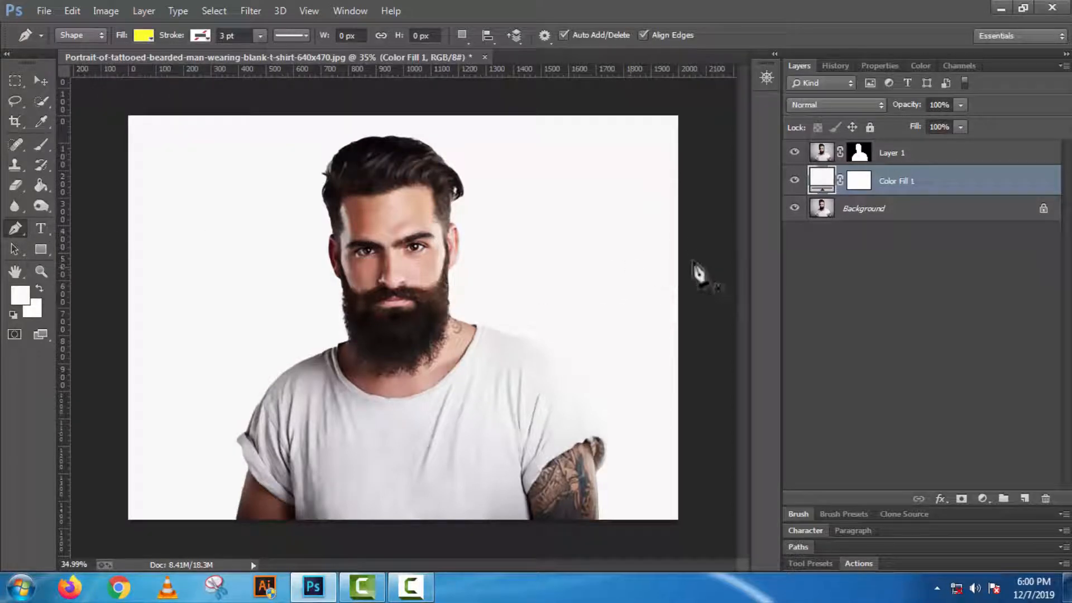
Draw a wavy upper edge for a yellow shape across the full canvas width behind the man, at about face height.
click(719, 261)
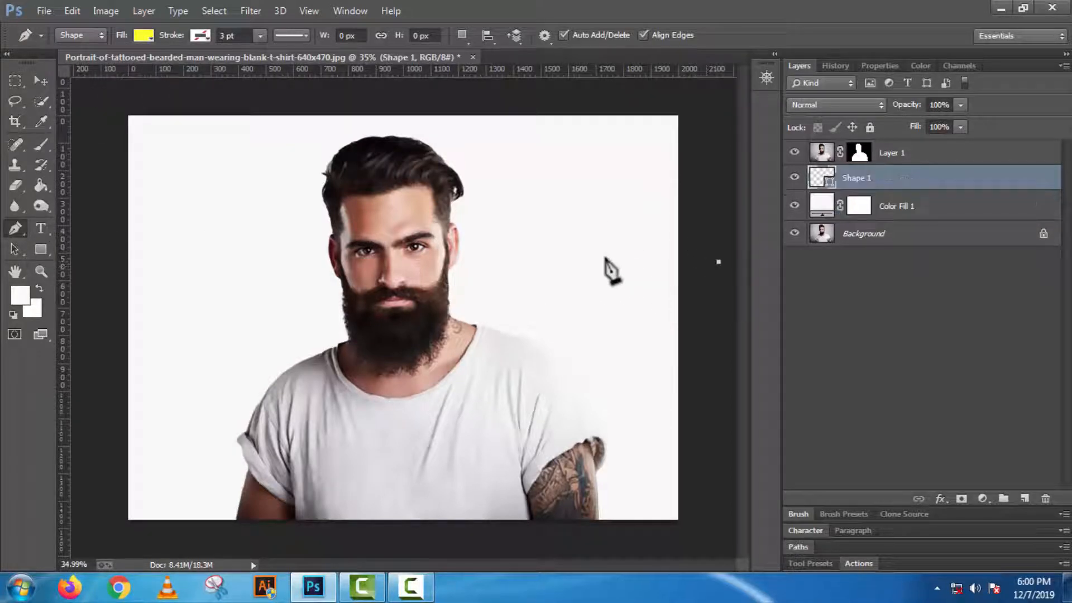
drag(613, 261, 518, 252)
key(ctrl+z)
drag(443, 262, 424, 276)
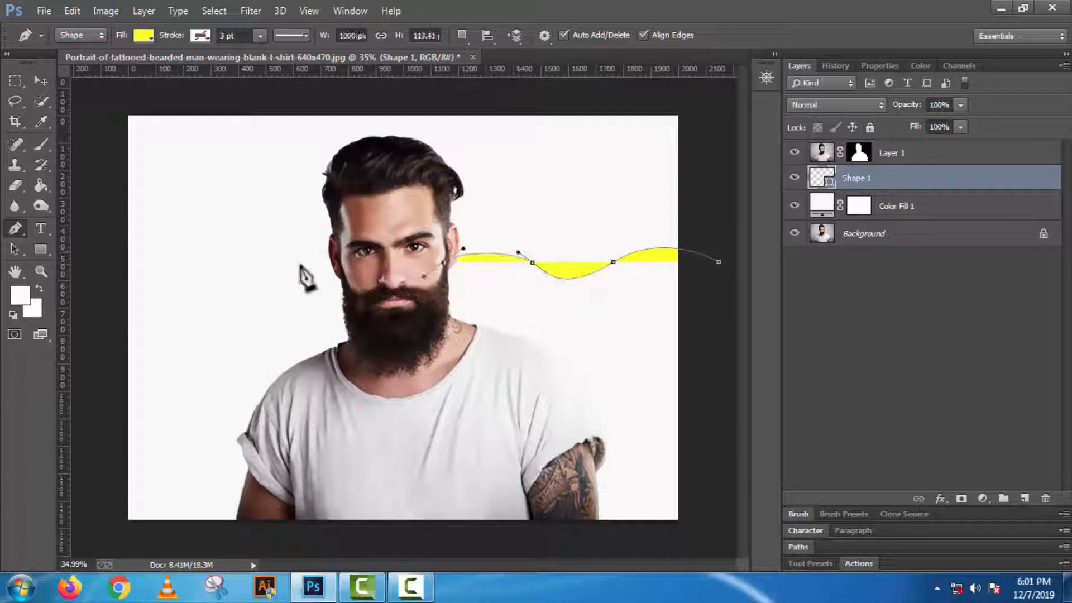
drag(304, 268, 263, 250)
drag(190, 270, 165, 288)
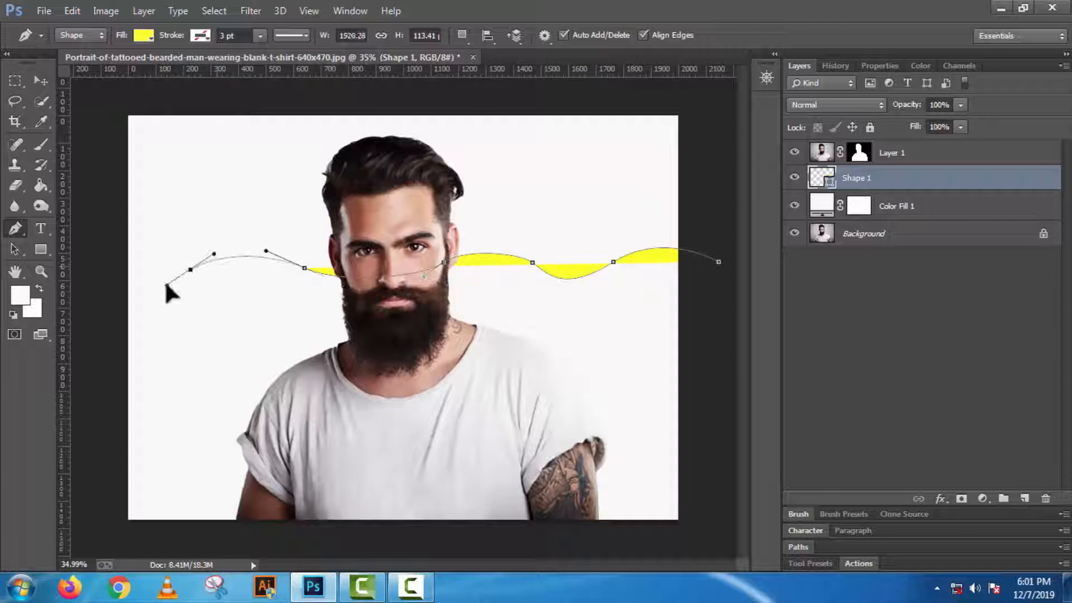
drag(96, 270, 81, 261)
Continue the path outside the canvas around its lower half and close it at the starting point to fill that area yellow.
click(84, 339)
click(86, 465)
click(96, 521)
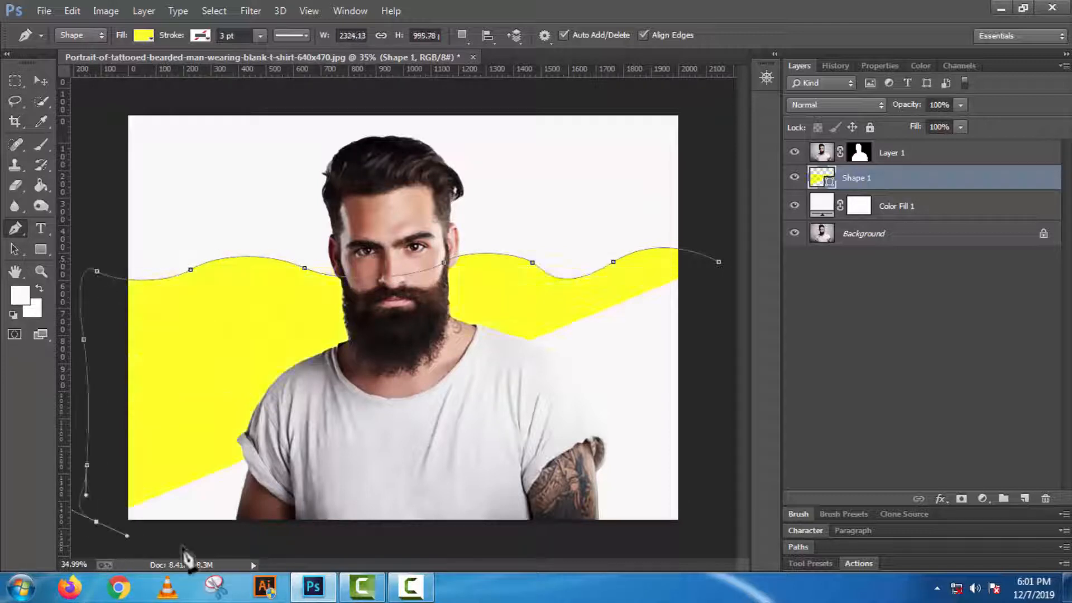
click(203, 551)
drag(426, 552, 464, 551)
drag(624, 547, 650, 542)
click(701, 530)
click(722, 437)
click(734, 316)
click(718, 261)
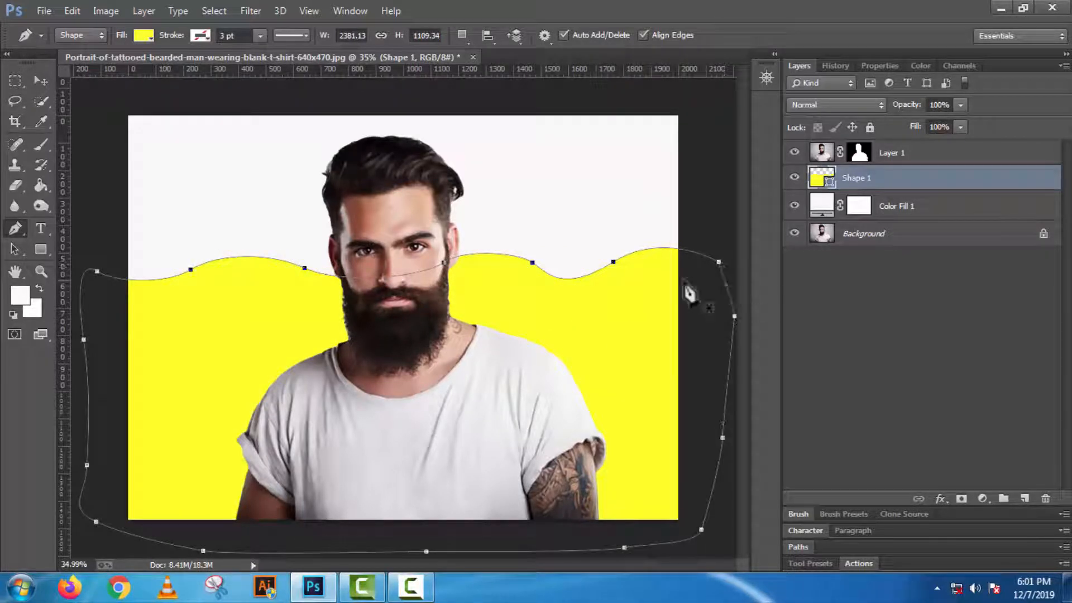
Combine the Color Fill 1, Shape 1 and Layer 1 layers into a single smart object.
click(905, 207)
shift+click(902, 179)
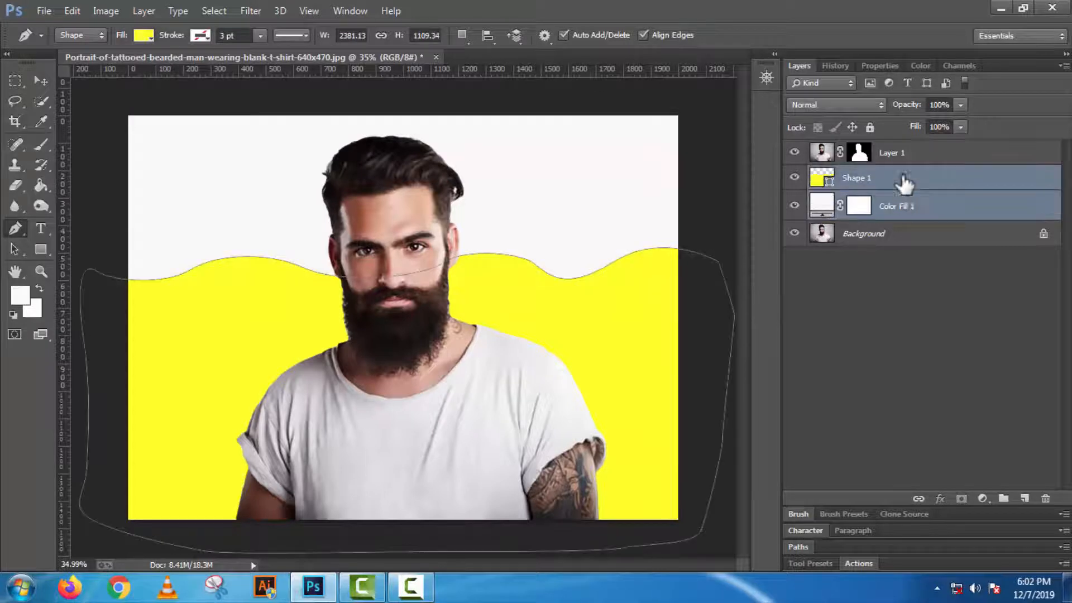
shift+click(899, 155)
right_click(897, 159)
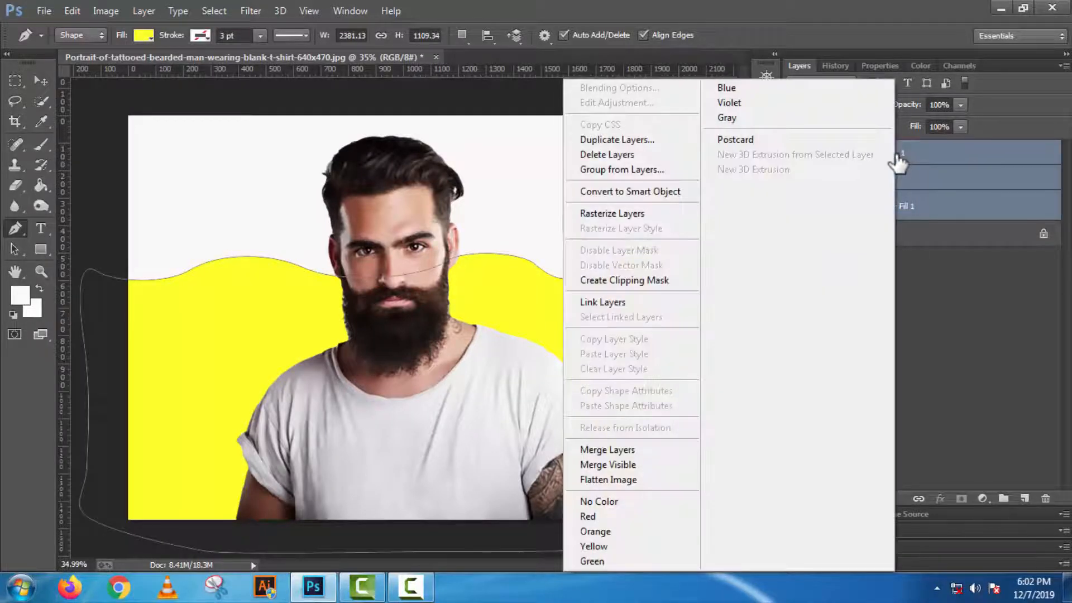
click(623, 191)
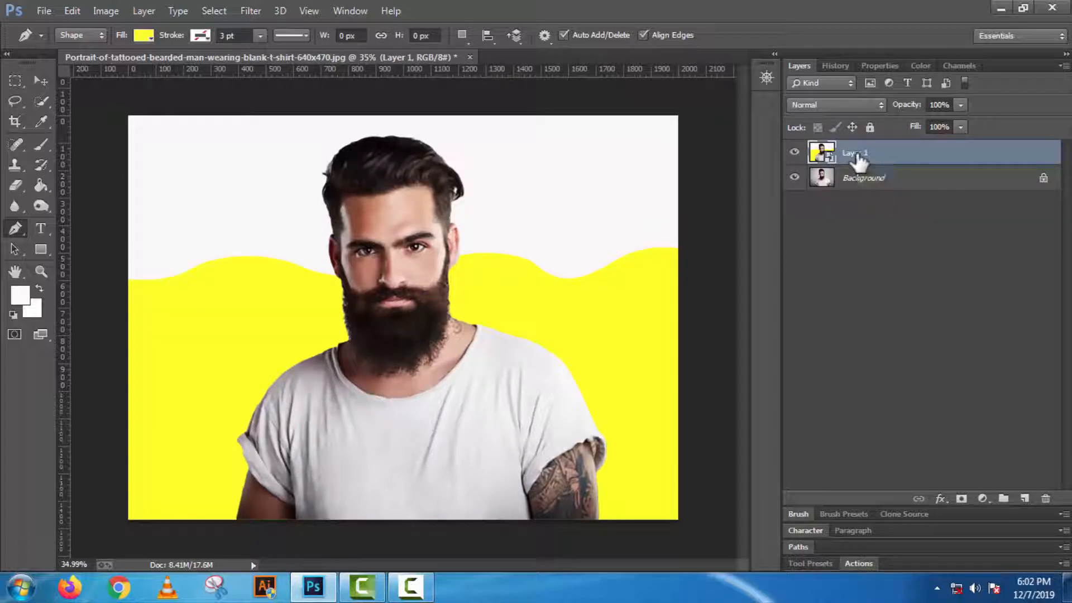
Duplicate the Layer 1 smart object twice and hide both copies.
key(ctrl+j)
key(ctrl+j)
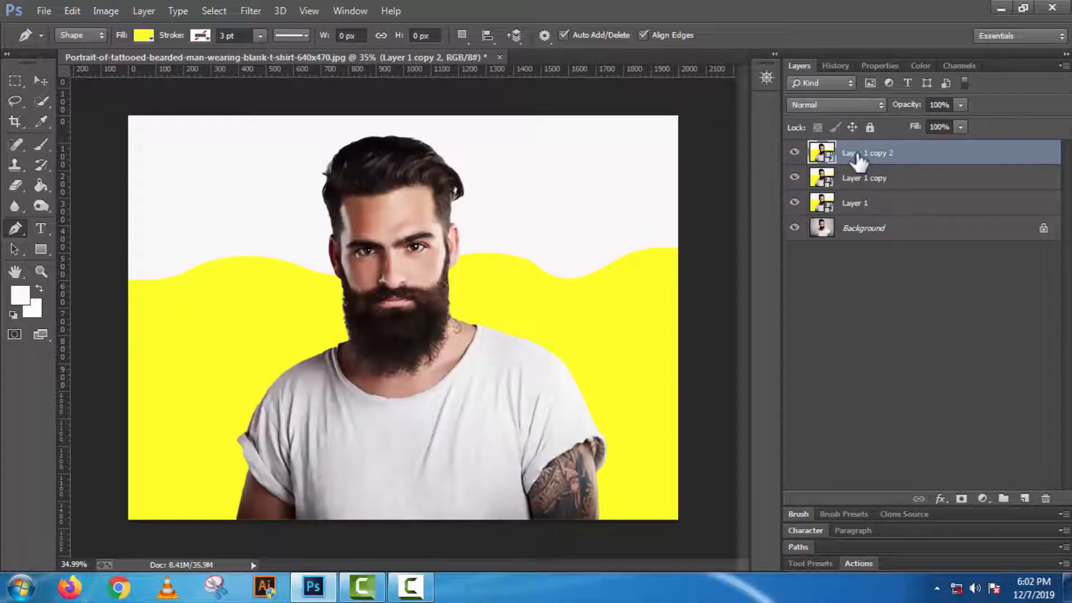
click(794, 152)
click(794, 177)
Apply the Poster Edges filter to Layer 1 with edge thickness 0, edge intensity 0 and posterization 2.
click(841, 207)
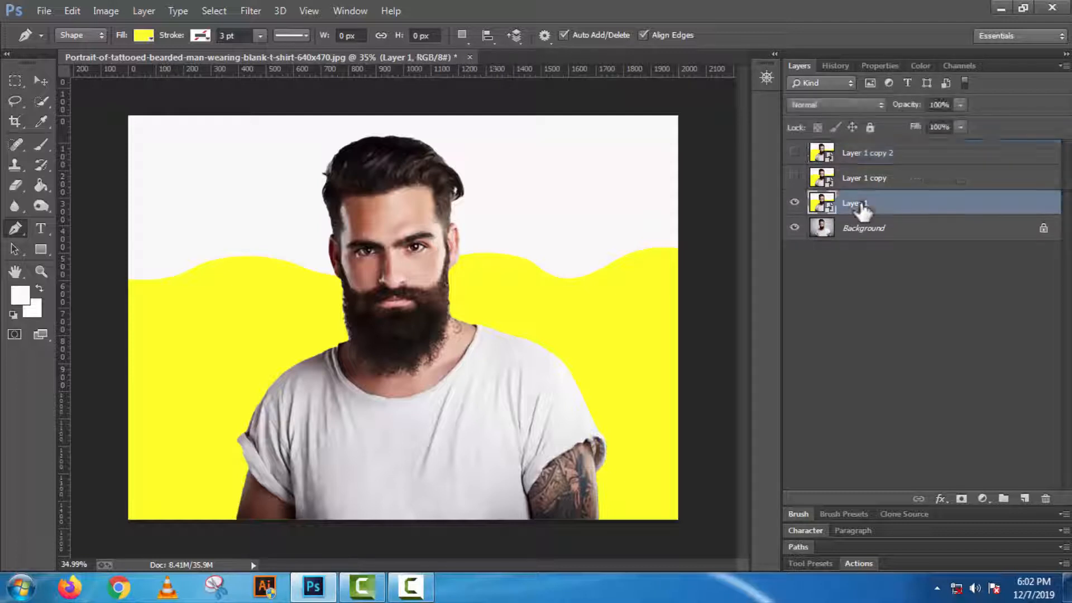
click(246, 12)
click(273, 72)
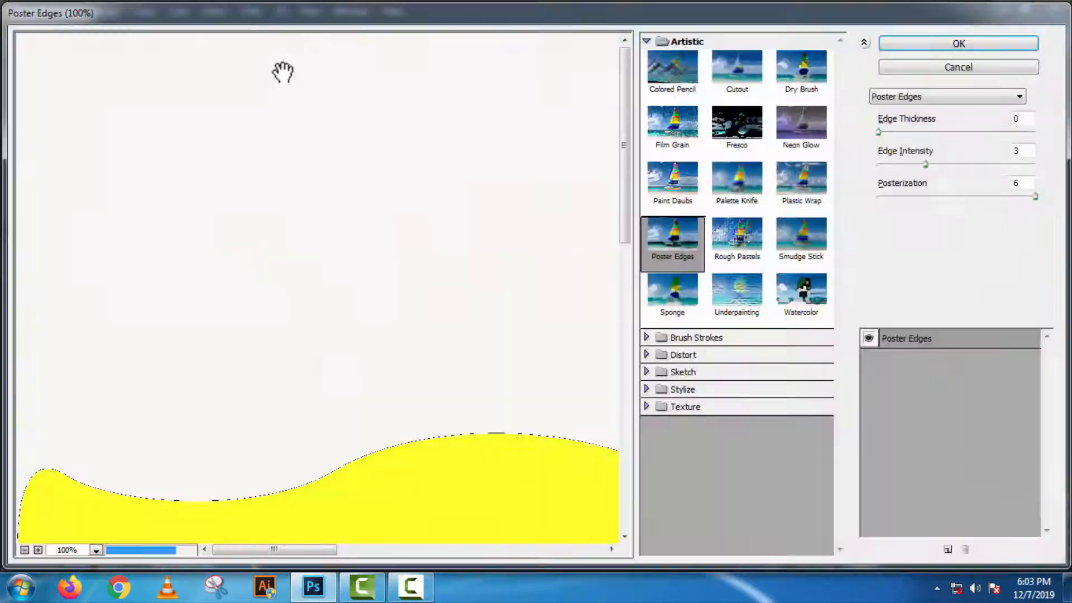
click(24, 550)
click(24, 550)
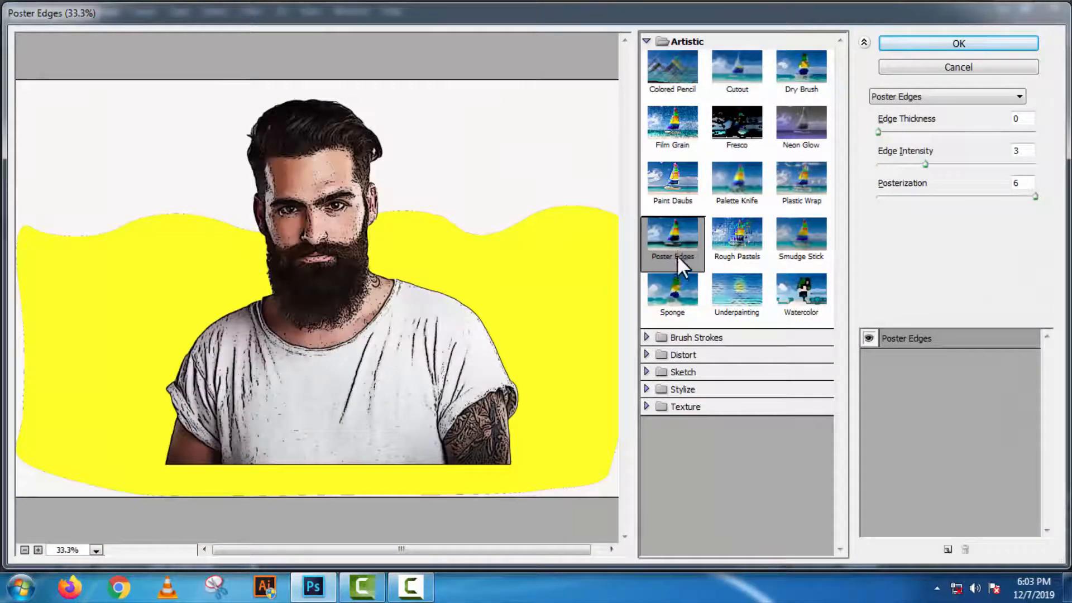
click(1017, 118)
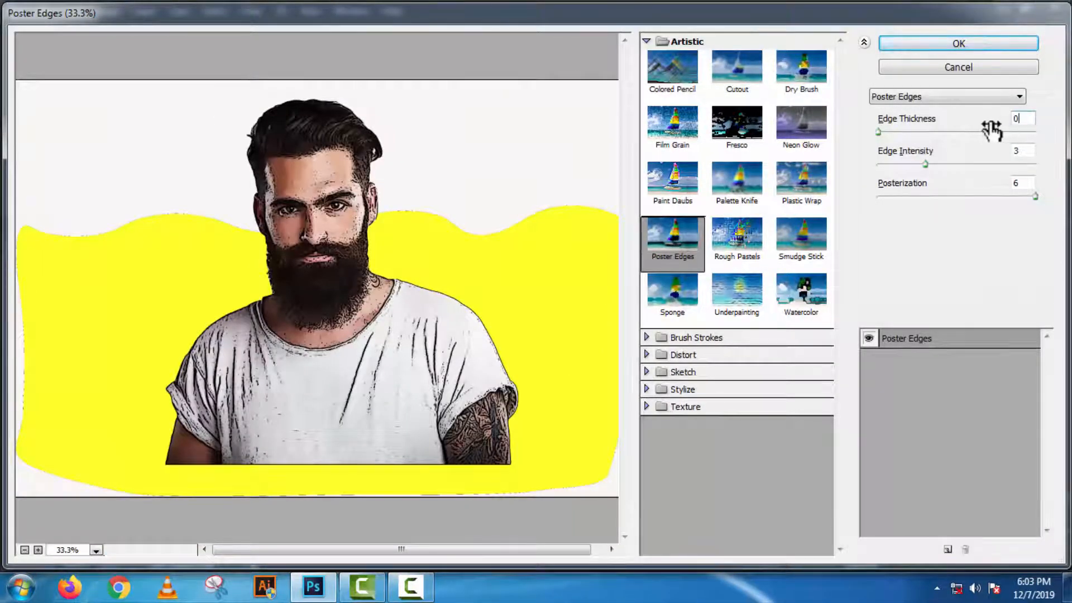
text(0)
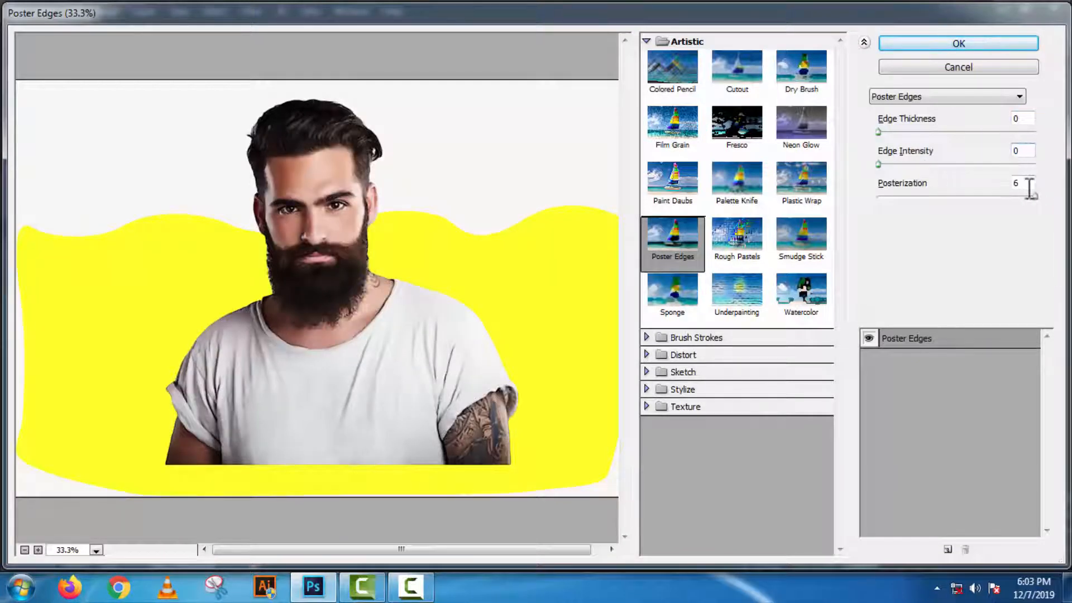
drag(1030, 187, 985, 191)
text(2)
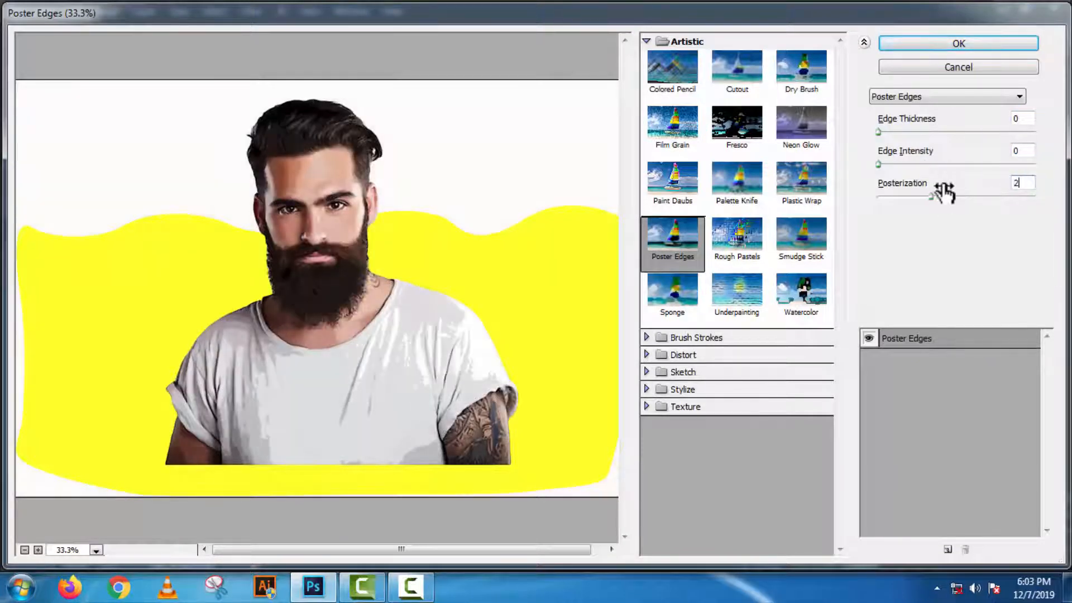
click(977, 39)
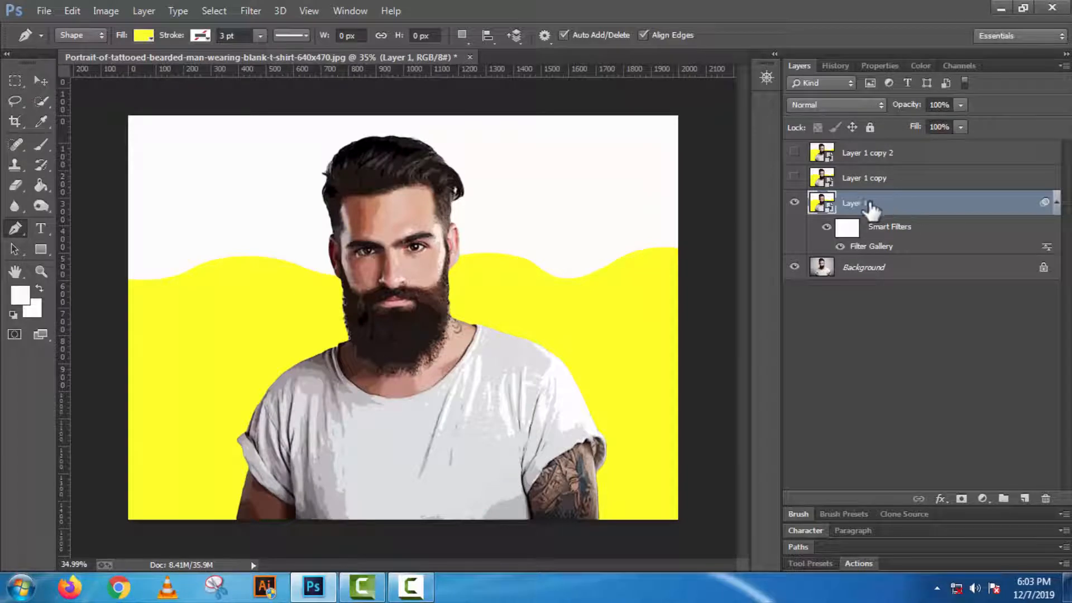
Sharpen Layer 1 with an Unsharp Mask filter at 90% amount and a threshold of 10 levels.
click(249, 11)
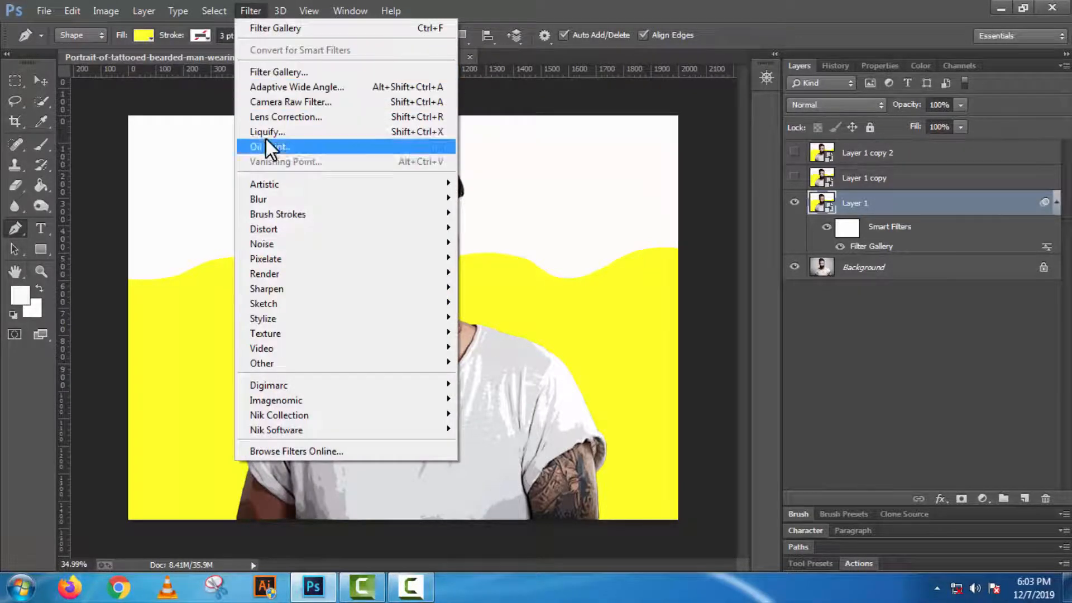
mouse_move(299, 290)
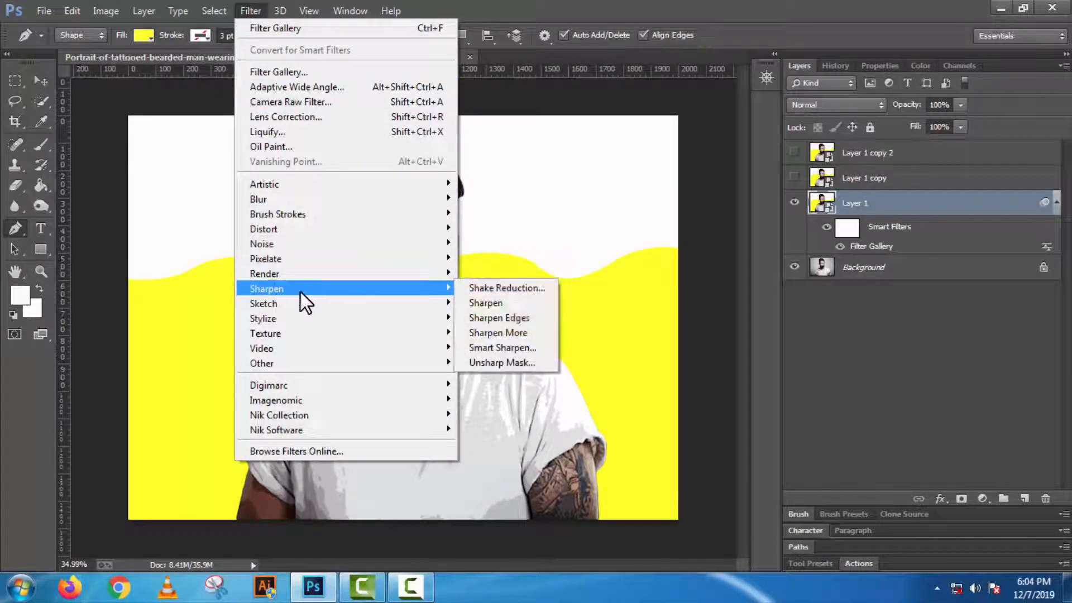
click(489, 361)
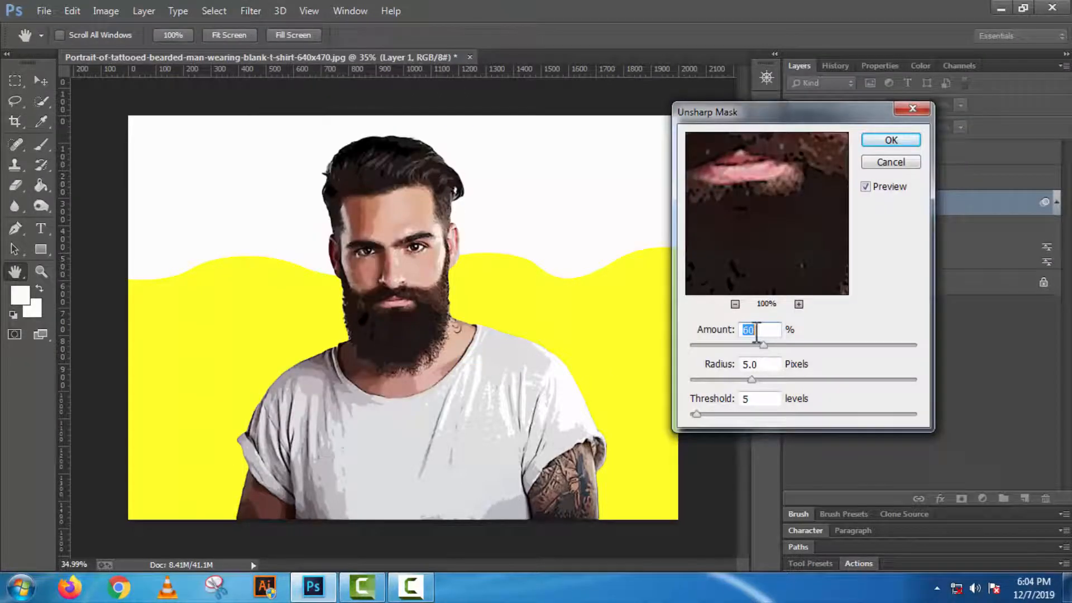
text(90)
key(Tab)
key(Tab)
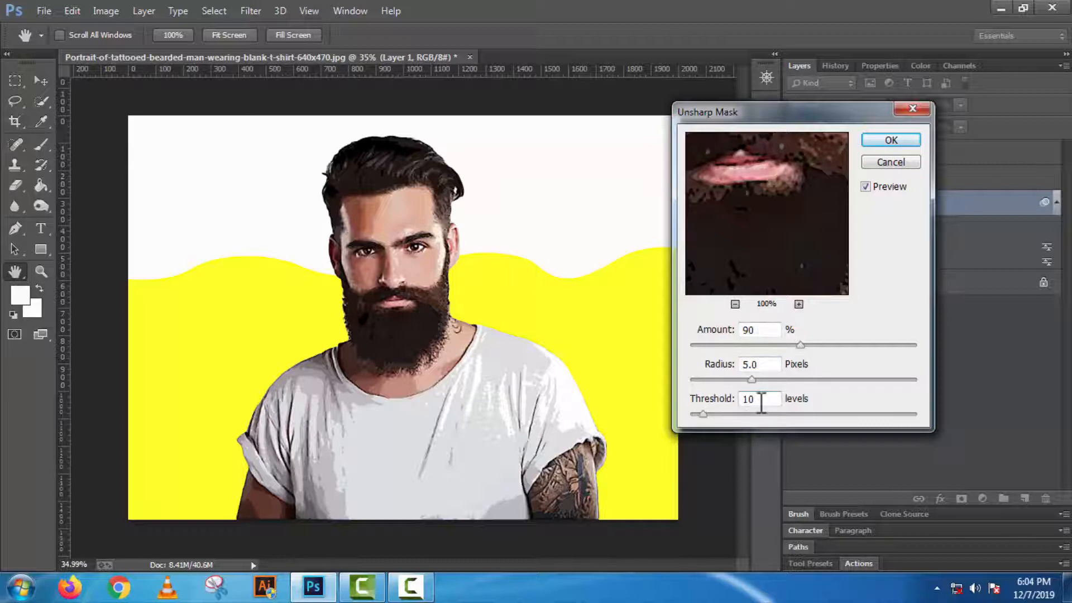
click(898, 139)
key(p)
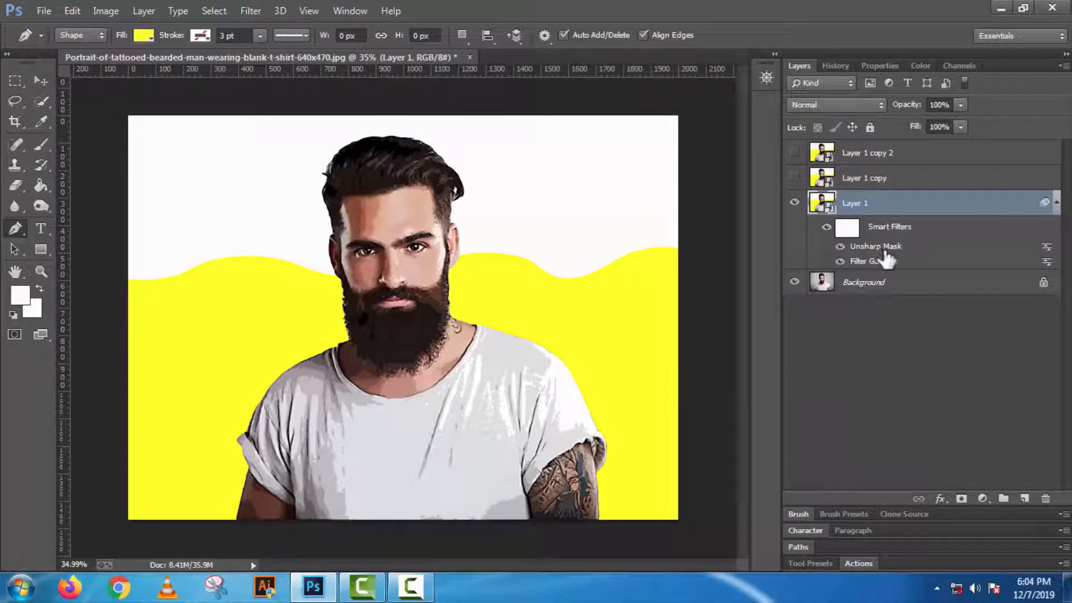
Start an Oil Paint filter on Layer 1 and set its brush cleanliness to 3, scale to 0.1 and bristle detail to 0.
click(251, 11)
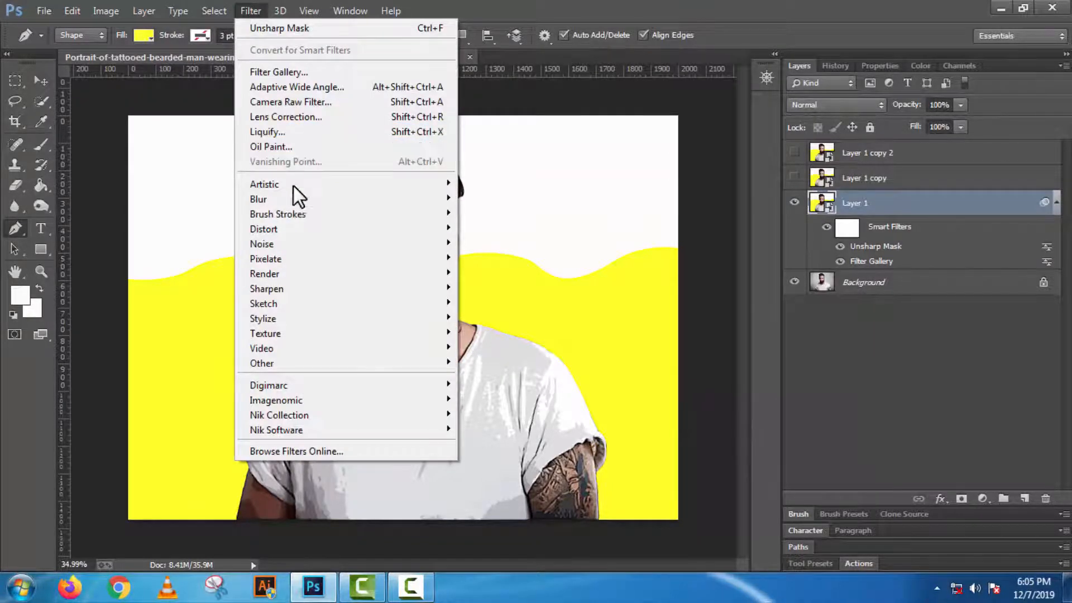
mouse_move(279, 315)
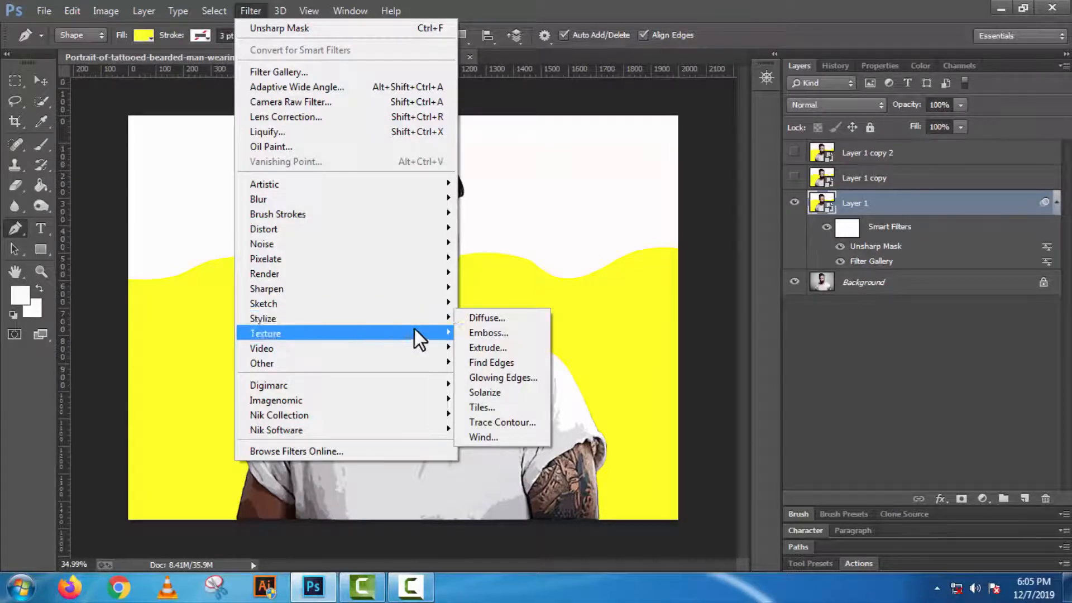
click(291, 147)
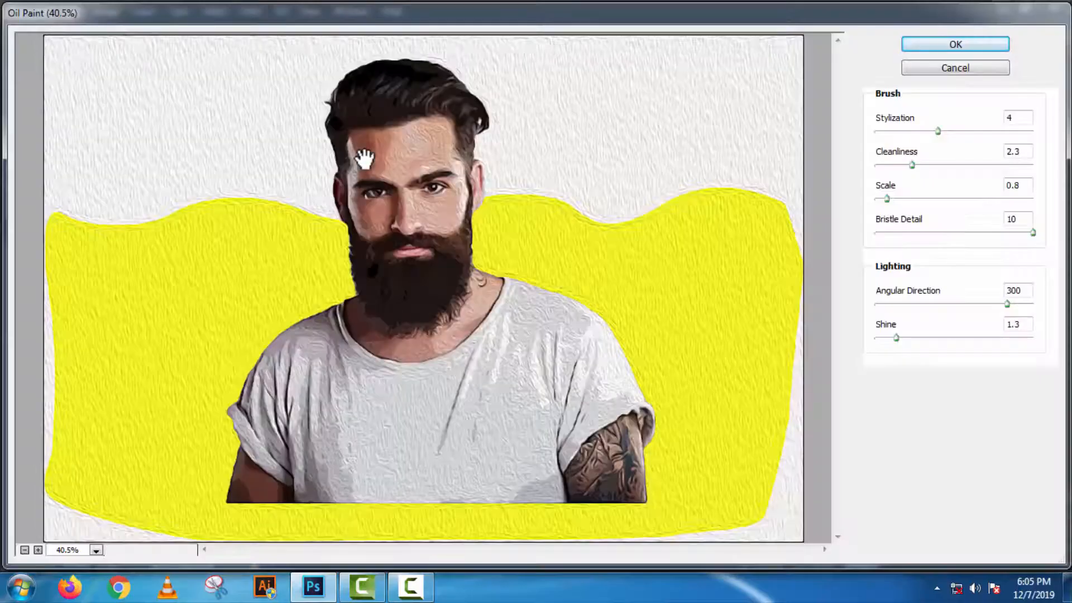
click(975, 157)
text(3)
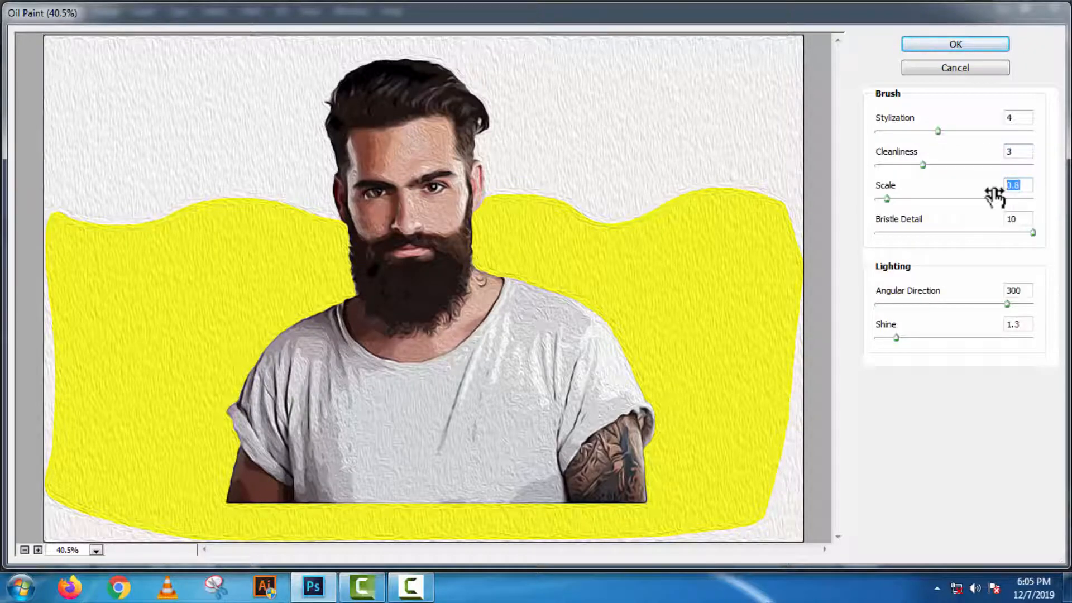
key(BackSpace)
text(1)
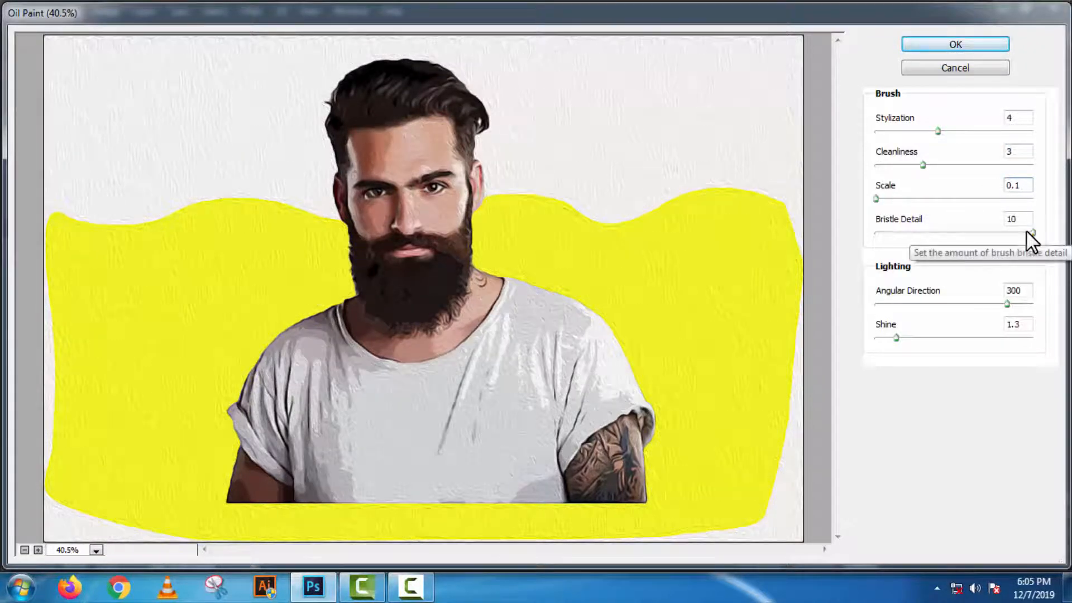
click(988, 227)
text(0)
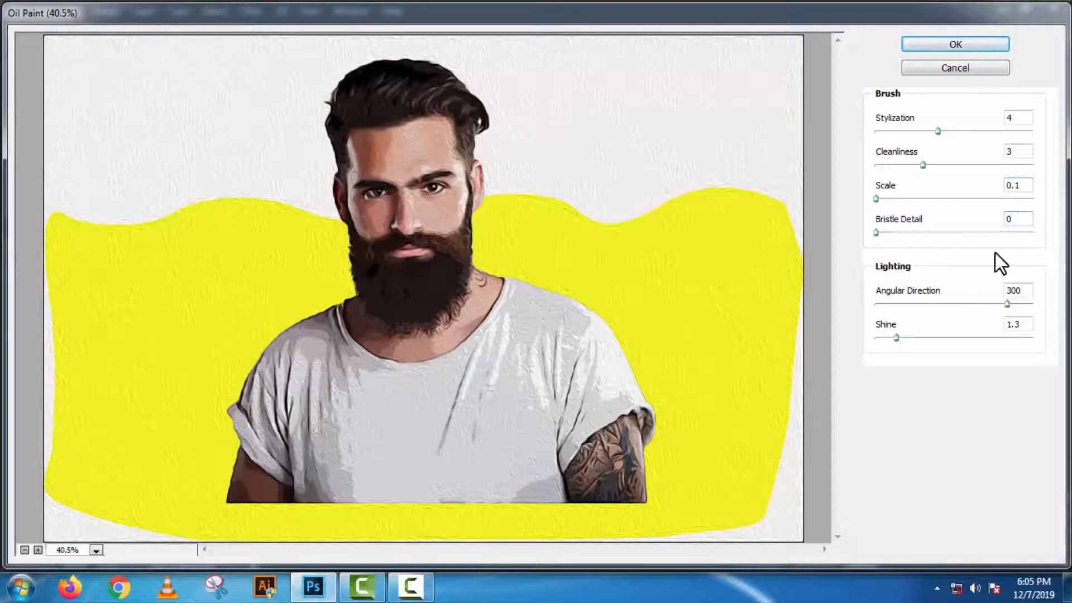
Set the Oil Paint lighting's angular direction and shine to 0 and apply the filter.
click(994, 297)
text(0)
drag(1011, 315, 989, 334)
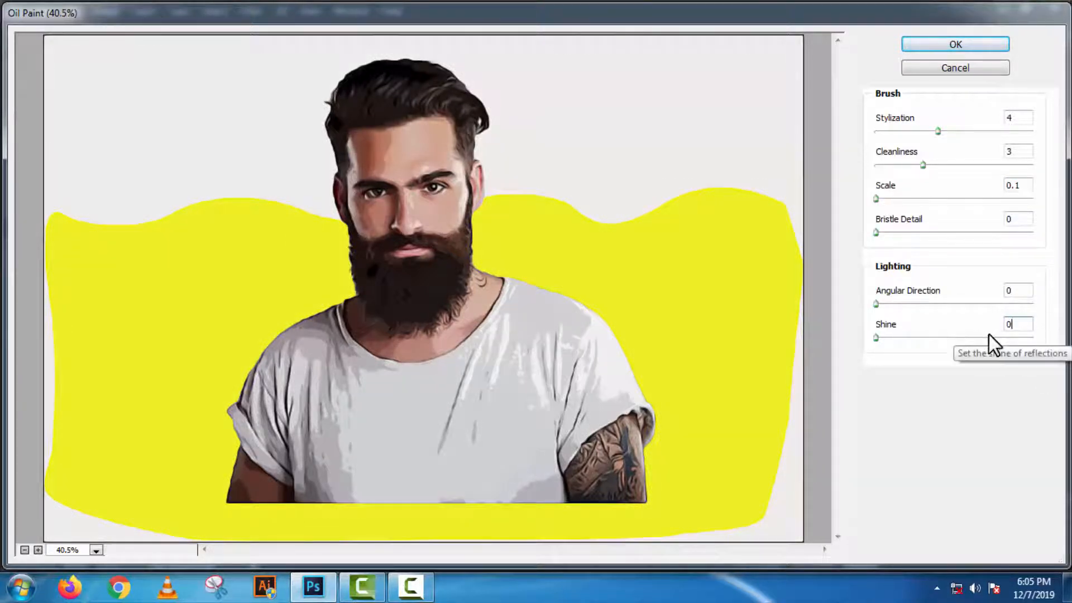
click(972, 44)
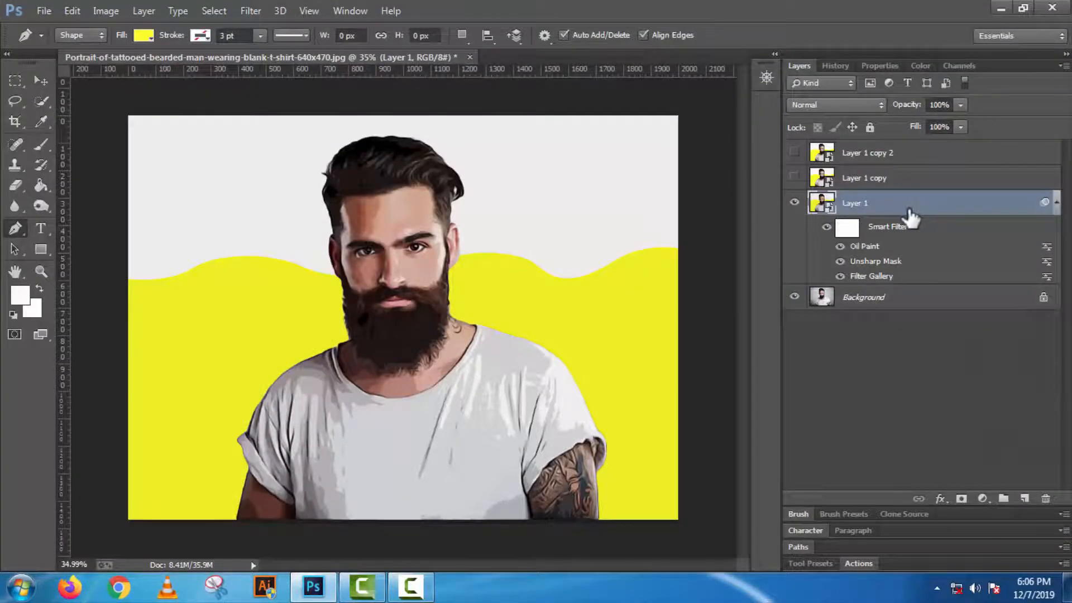
Add a second Unsharp Mask filter to Layer 1 at 60% amount and a threshold of 5 levels.
click(246, 12)
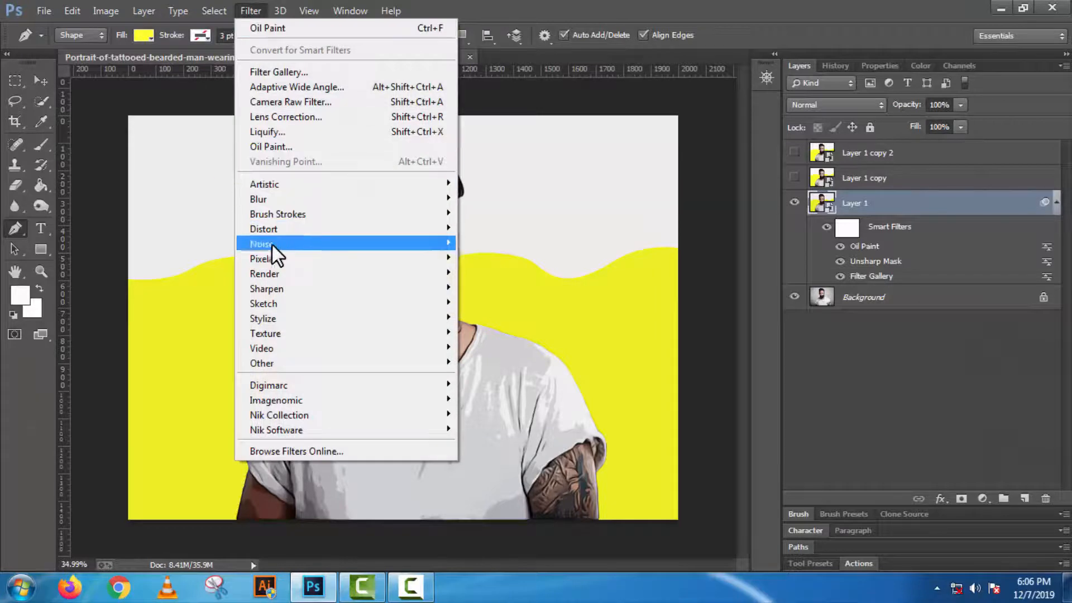
mouse_move(284, 283)
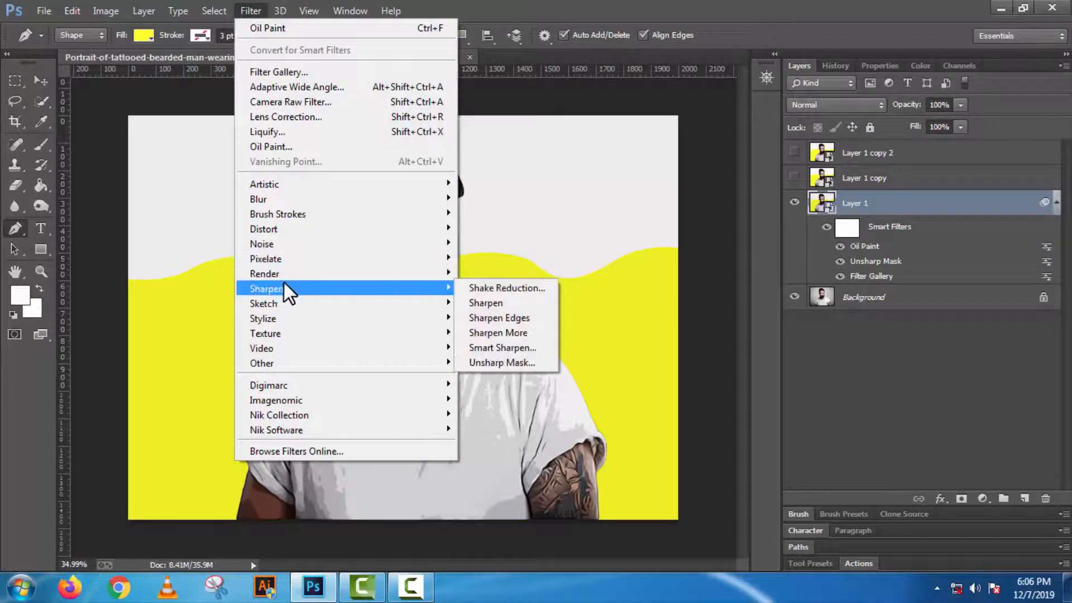
click(533, 363)
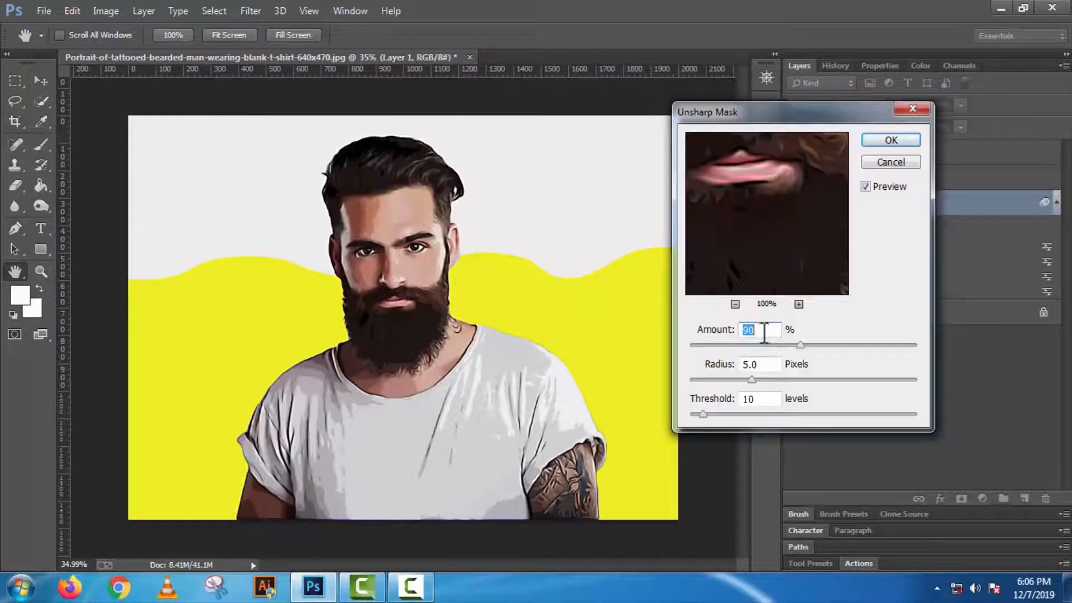
text(60)
double_click(755, 392)
text(5)
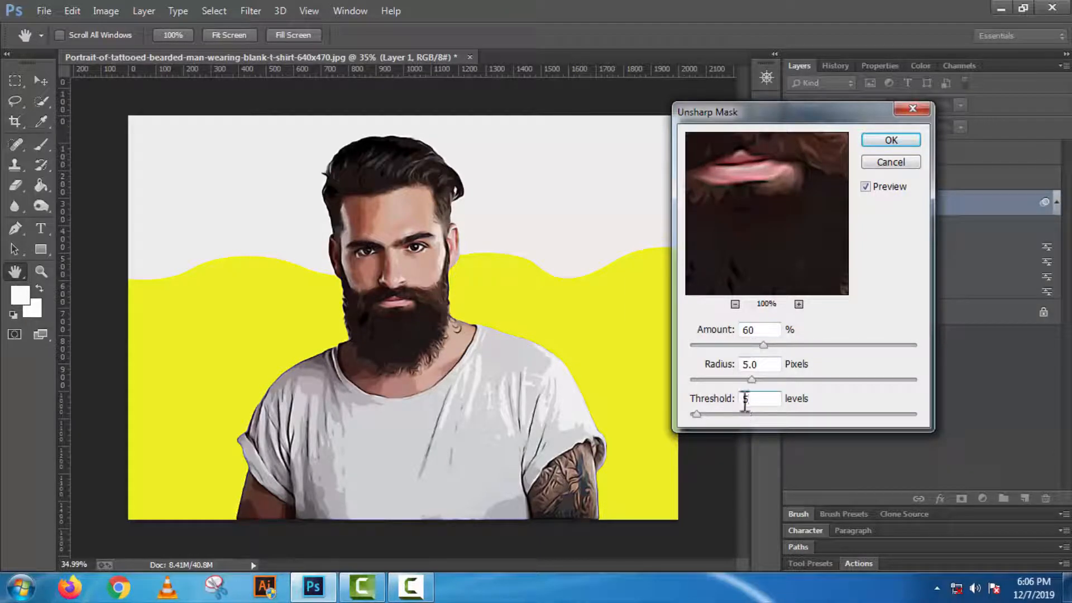
click(890, 139)
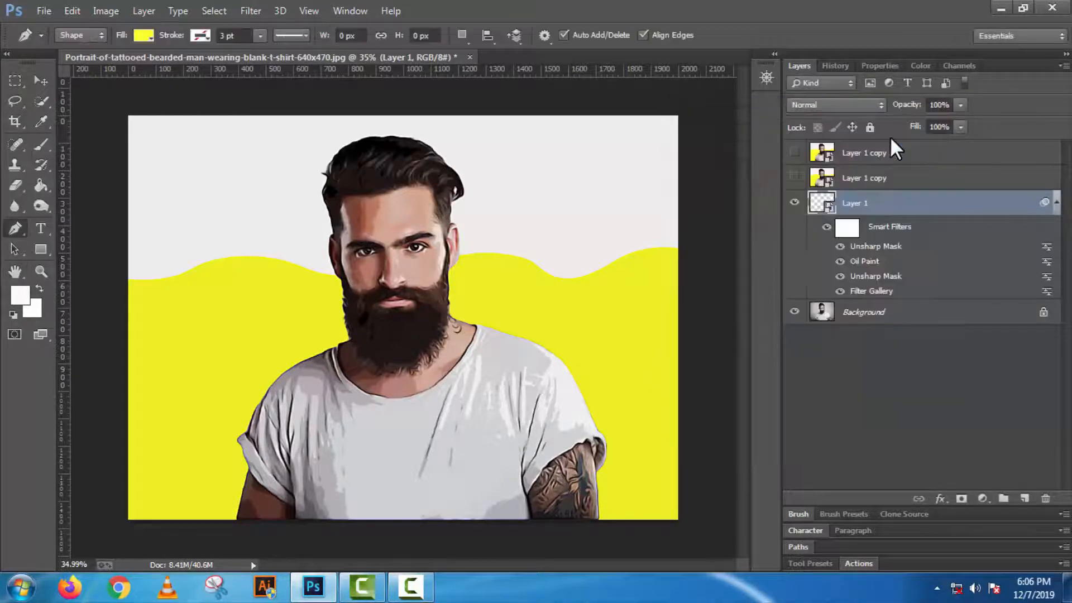
Collapse the smart filter list of Layer 1 and rename the layer as Effect.
click(1055, 204)
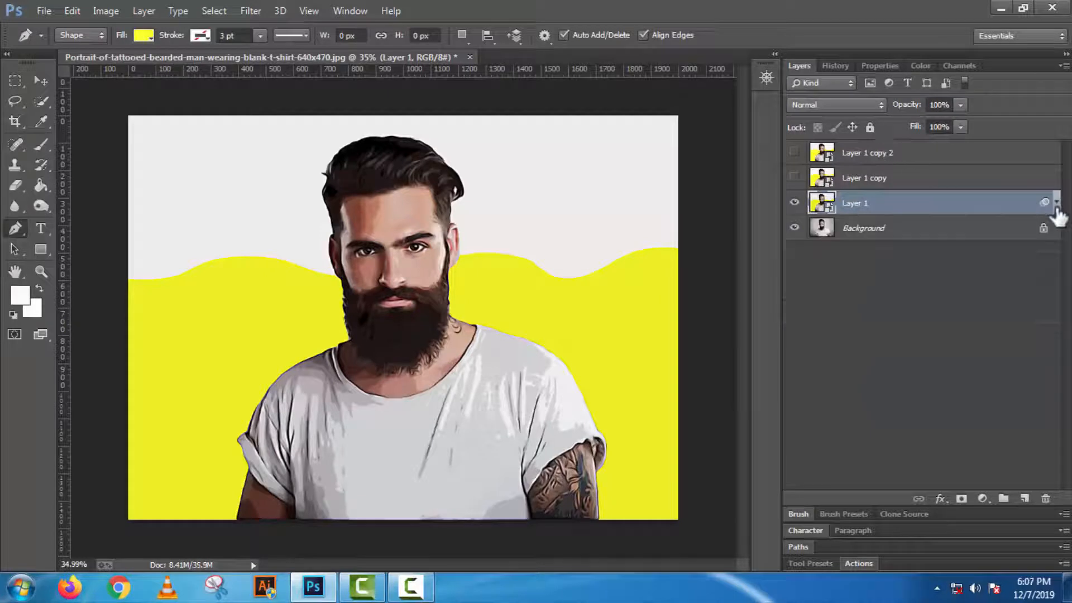
double_click(857, 202)
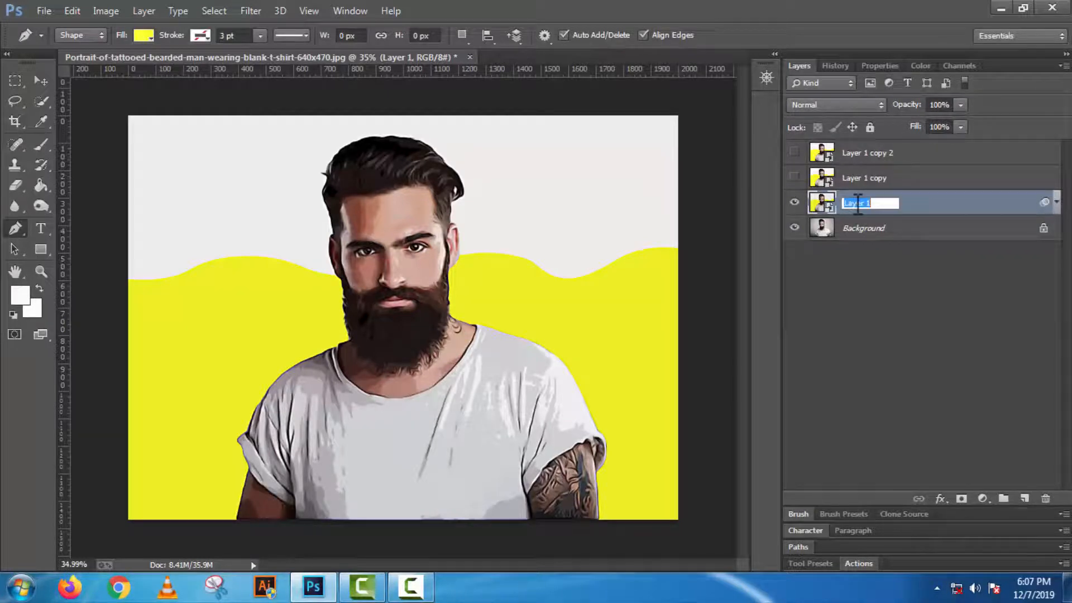
text(Effect)
key(Return)
Show Layer 1 copy and apply a Poster Edges filter with edge thickness 0, edge intensity 3 and posterization 6.
click(890, 181)
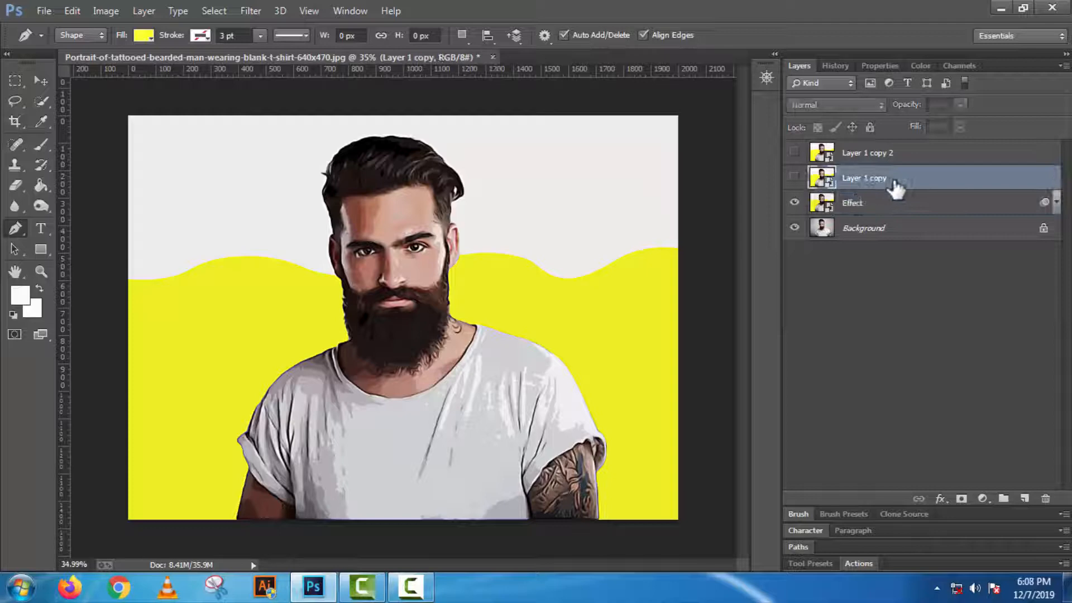
click(794, 178)
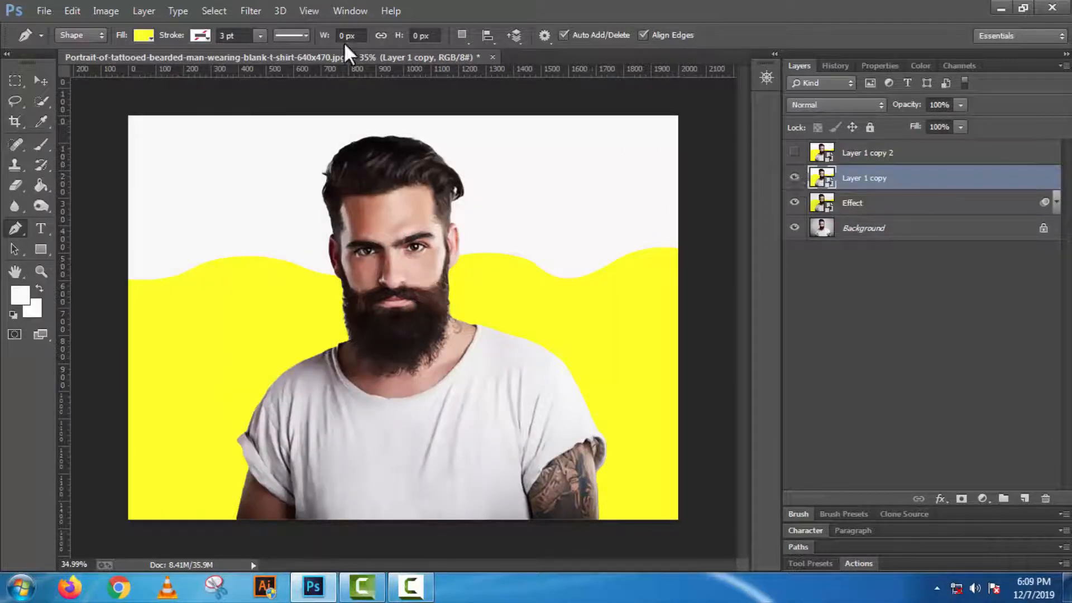
click(248, 10)
click(262, 71)
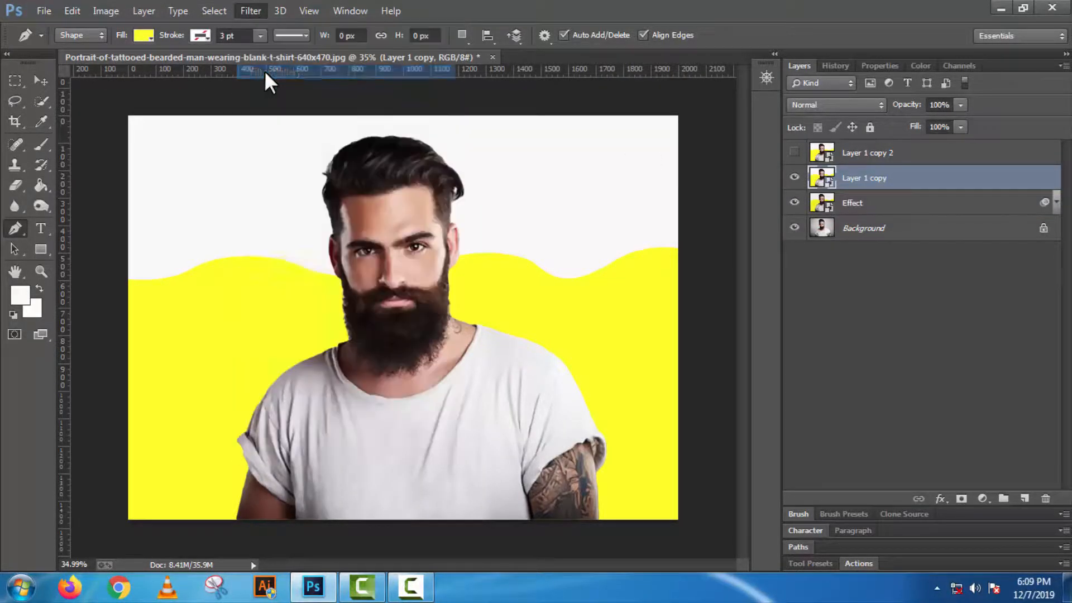
click(669, 237)
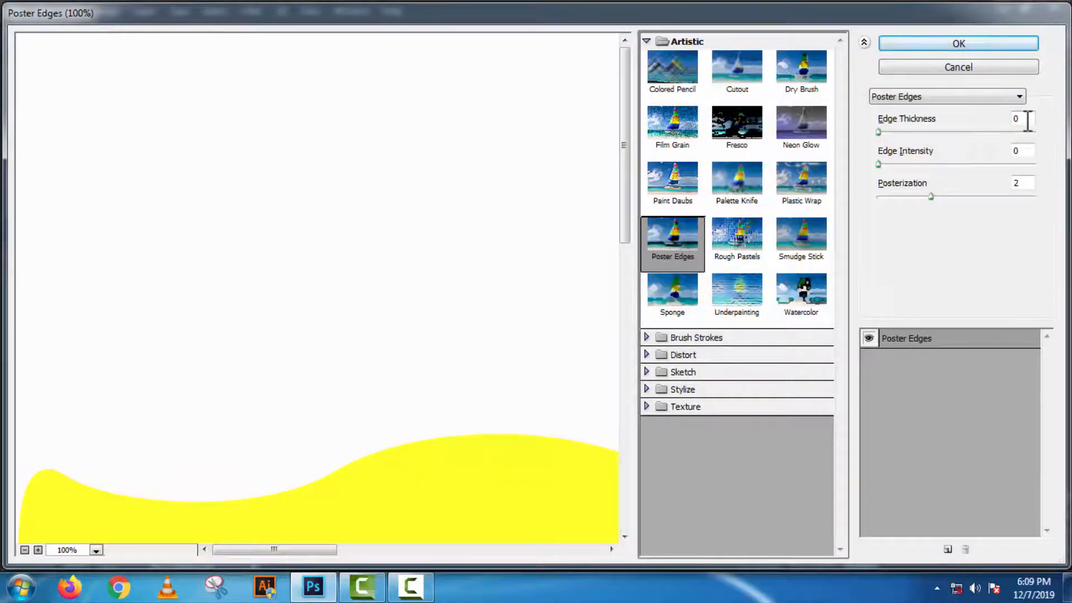
drag(1027, 121, 986, 196)
text(3)
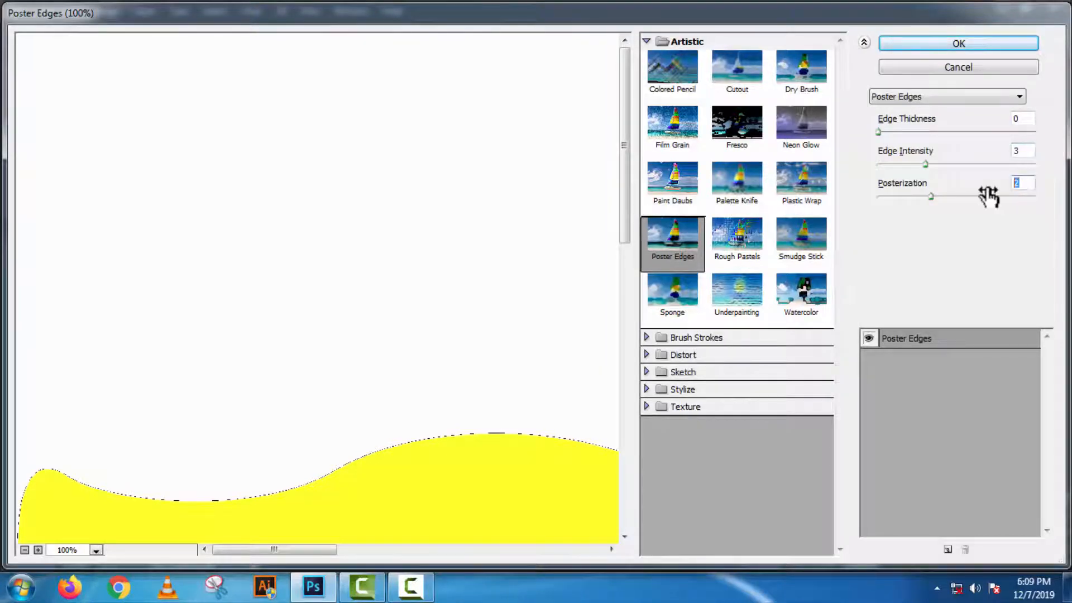
text(6)
click(963, 43)
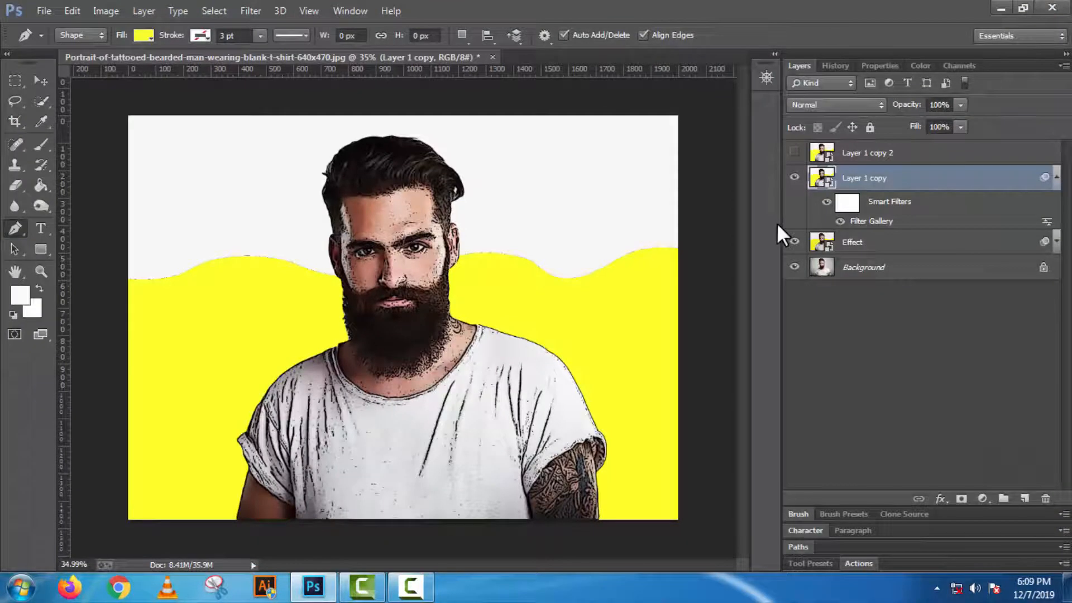
Apply the Oil Paint filter to Layer 1 copy with the settings already in place.
click(252, 9)
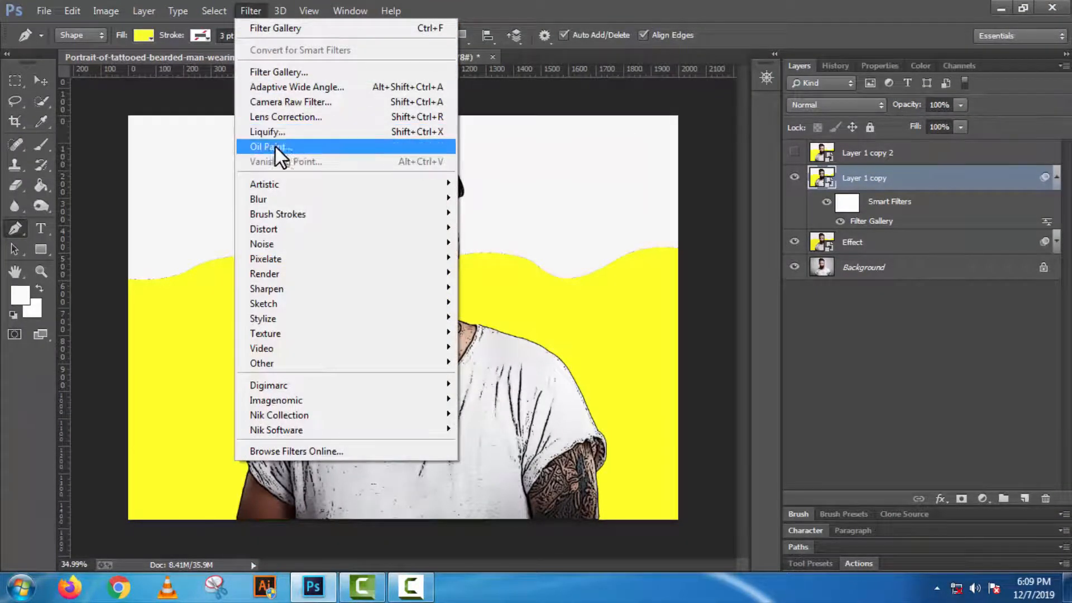
click(293, 146)
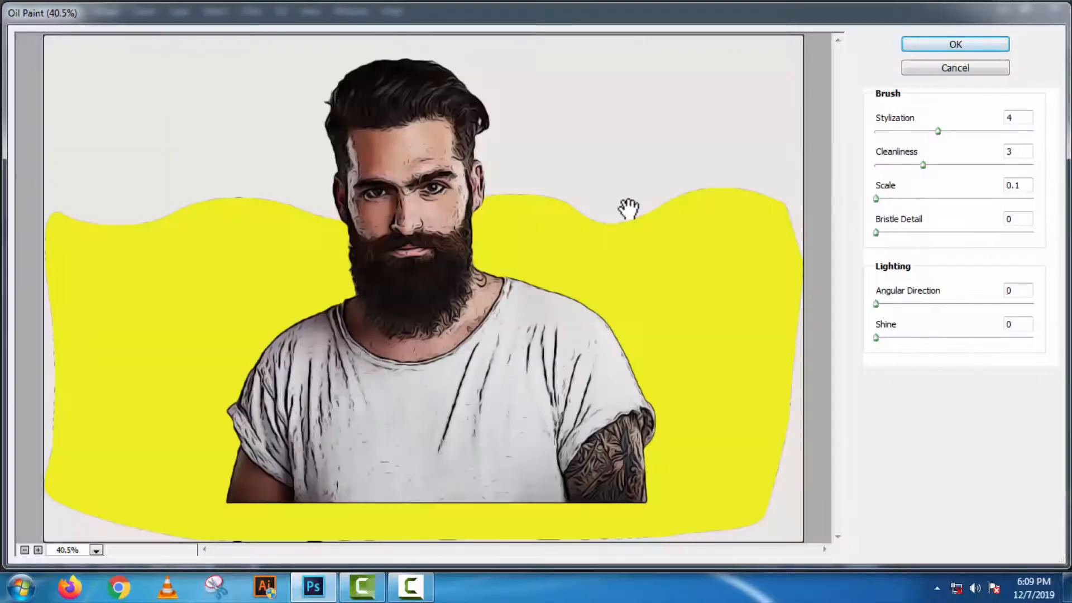
click(946, 47)
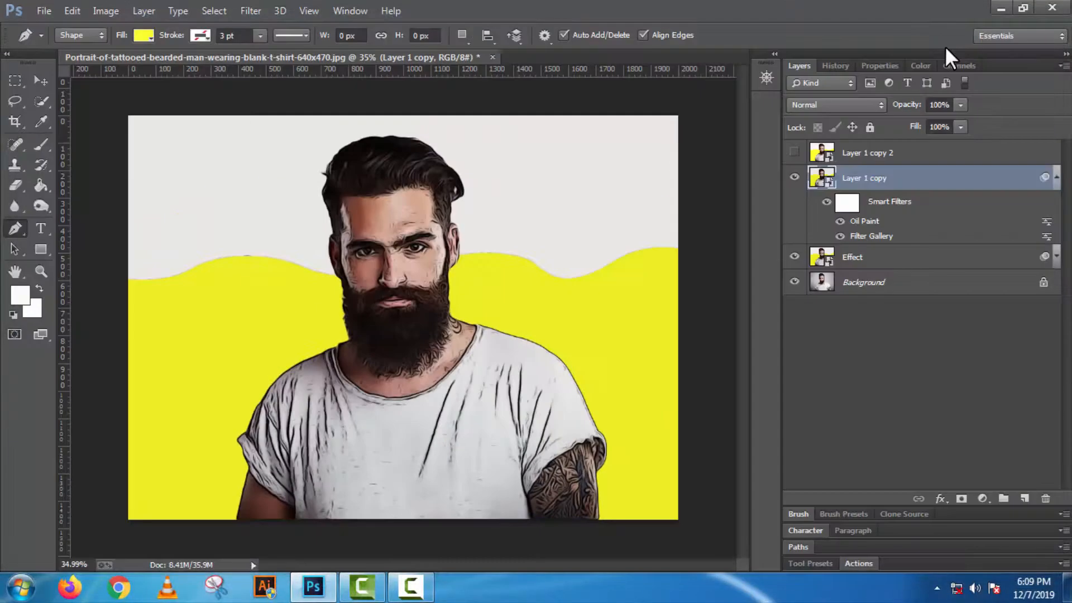
Set Layer 1 copy's blend mode to Overlay and its opacity to 29%.
click(843, 105)
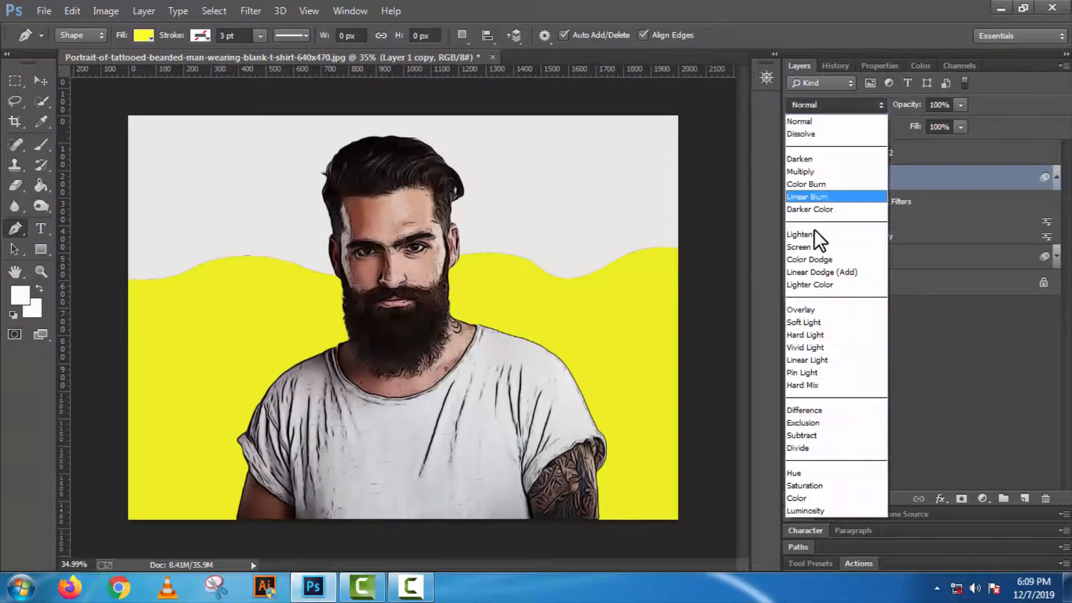
click(829, 310)
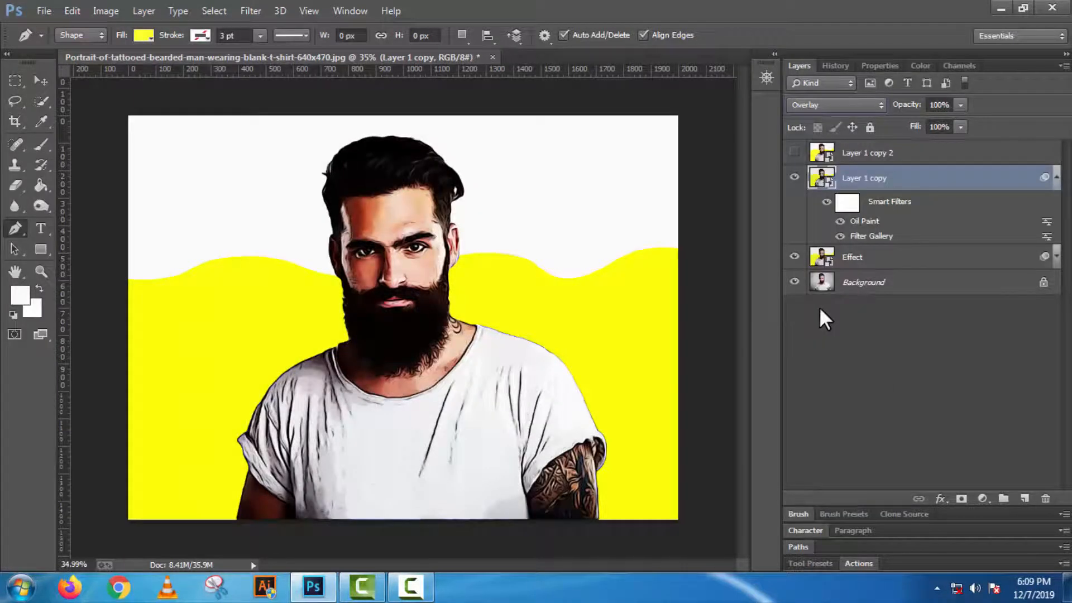
drag(956, 107, 906, 120)
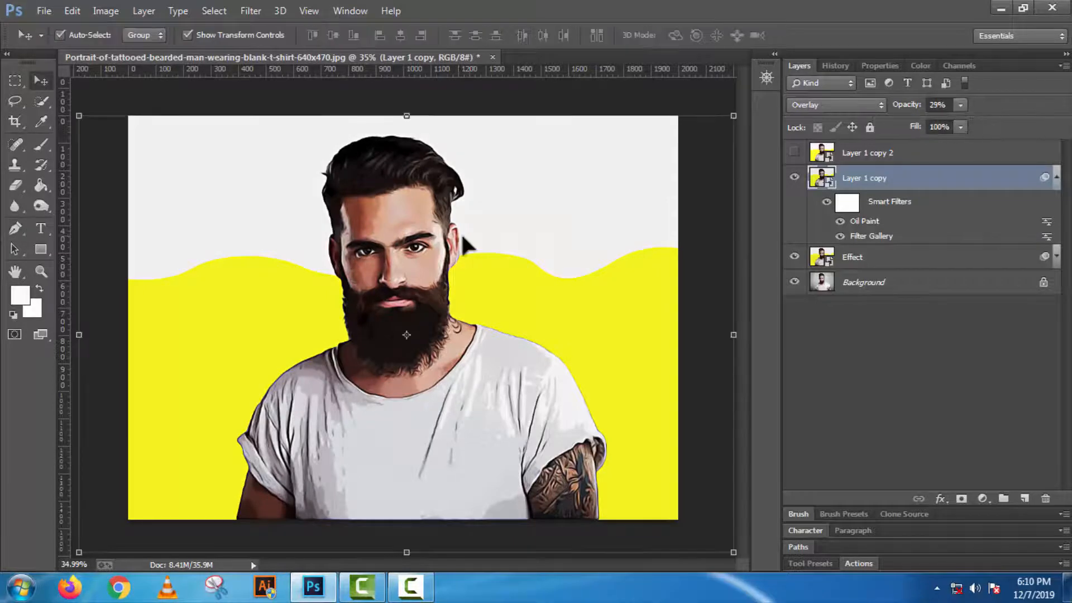
scroll(438, 244, up, 9)
scroll(405, 230, down, 4)
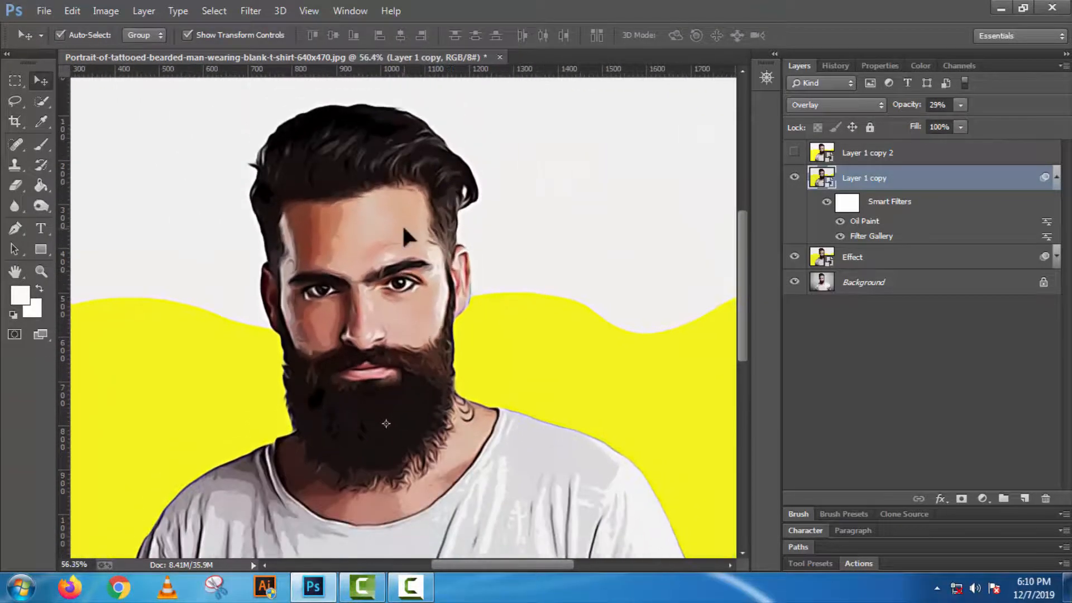
scroll(406, 232, down, 5)
Rename Layer 1 copy as outlines.
double_click(874, 177)
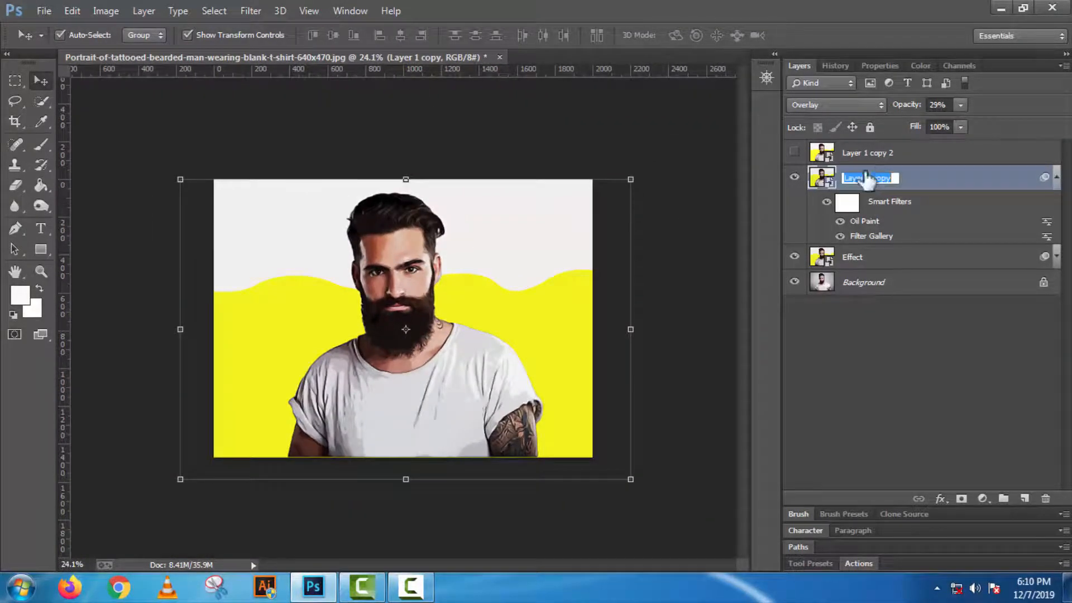
text(outlines)
key(Return)
Show Layer 1 copy 2 and rename it as high pass.
click(871, 154)
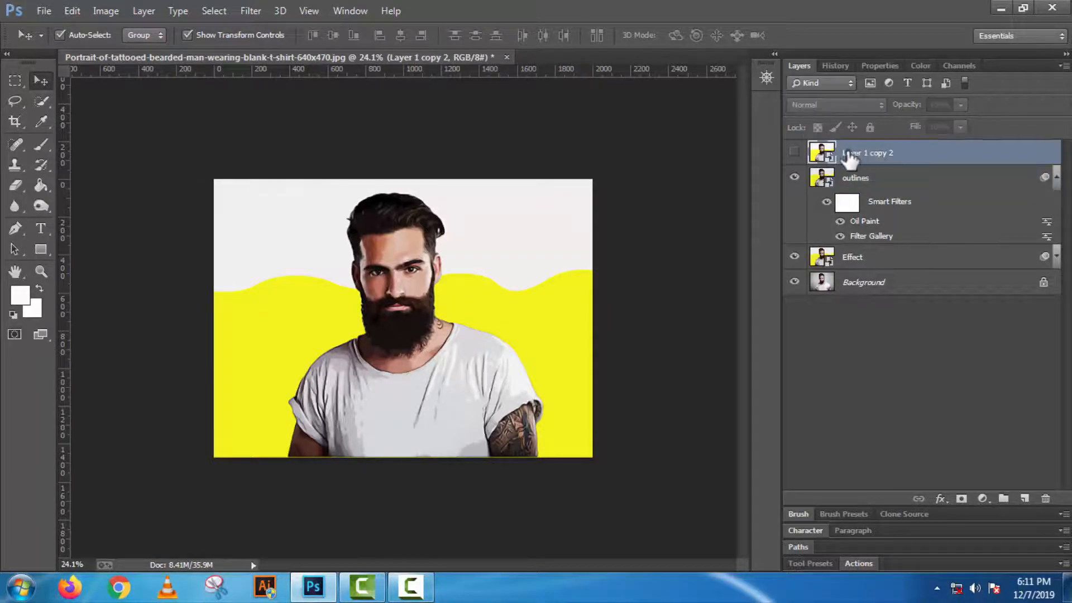
click(794, 153)
double_click(876, 153)
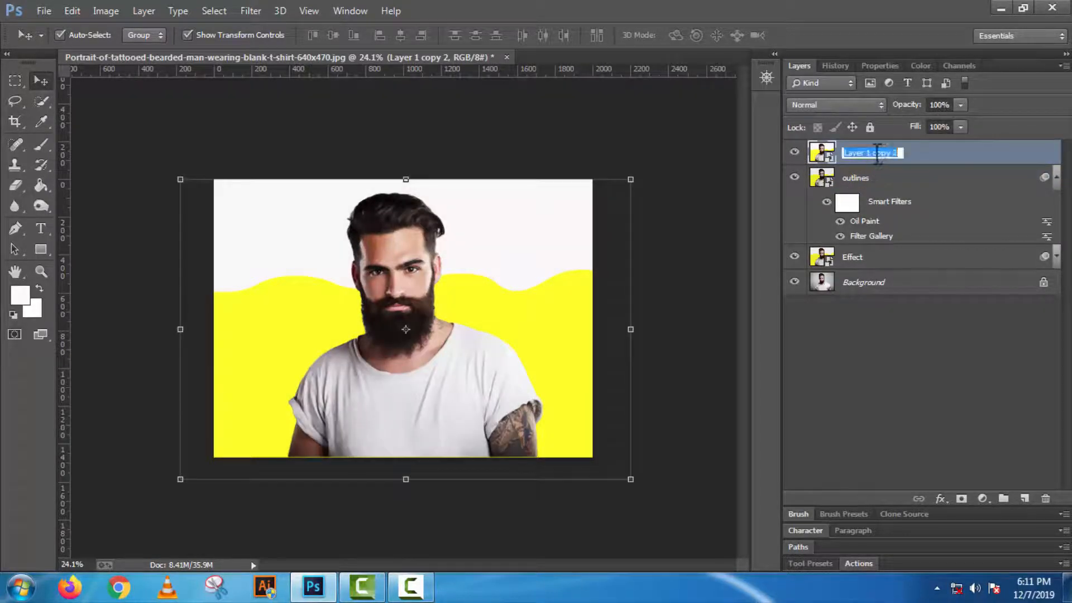
text(high pass)
key(Return)
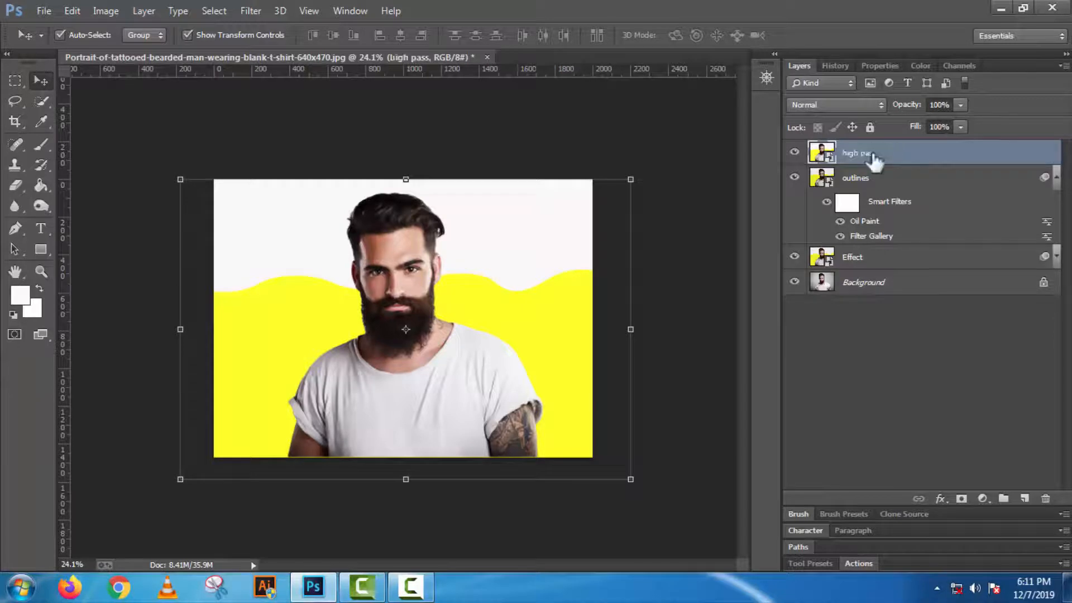
Apply a High Pass filter with a radius of 2.0 pixels to the high pass layer.
click(254, 11)
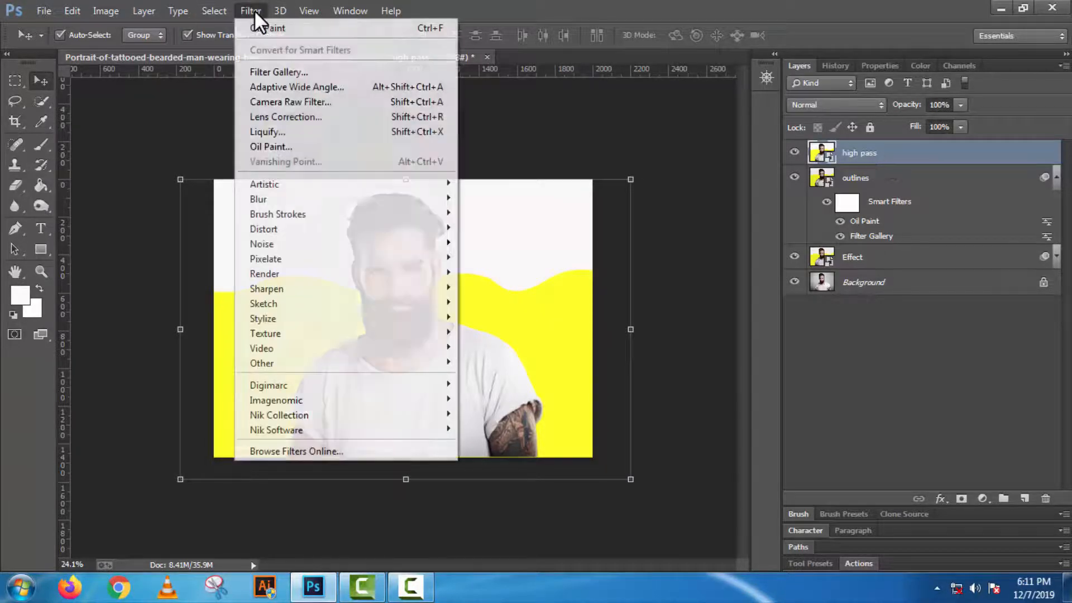
mouse_move(312, 364)
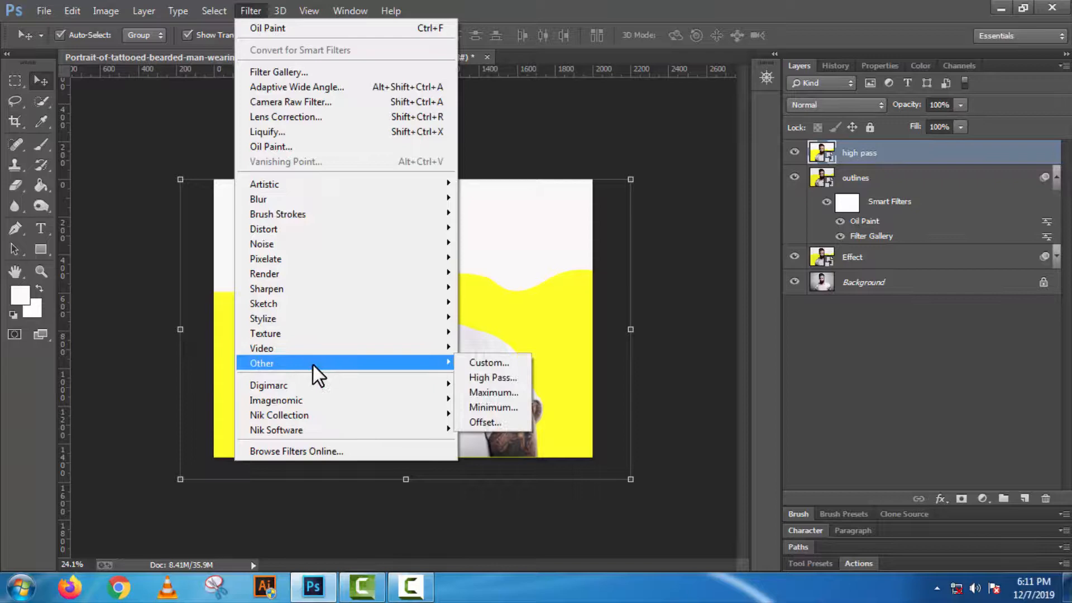
click(492, 378)
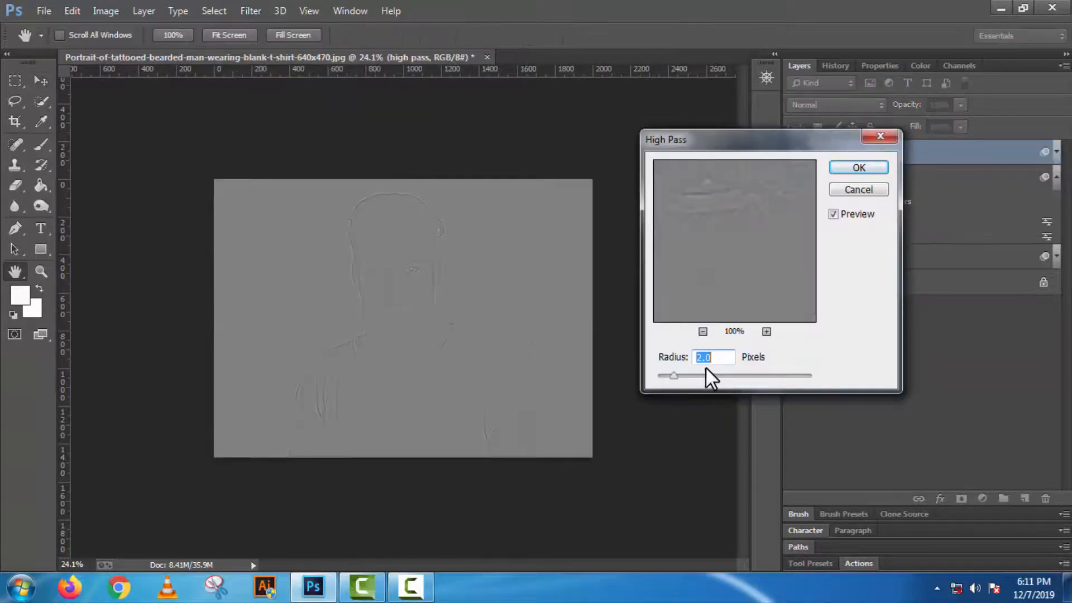
click(864, 166)
Collapse the smart filter lists of the high pass and outlines layers and set the high pass layer's blend mode to Overlay.
click(1056, 152)
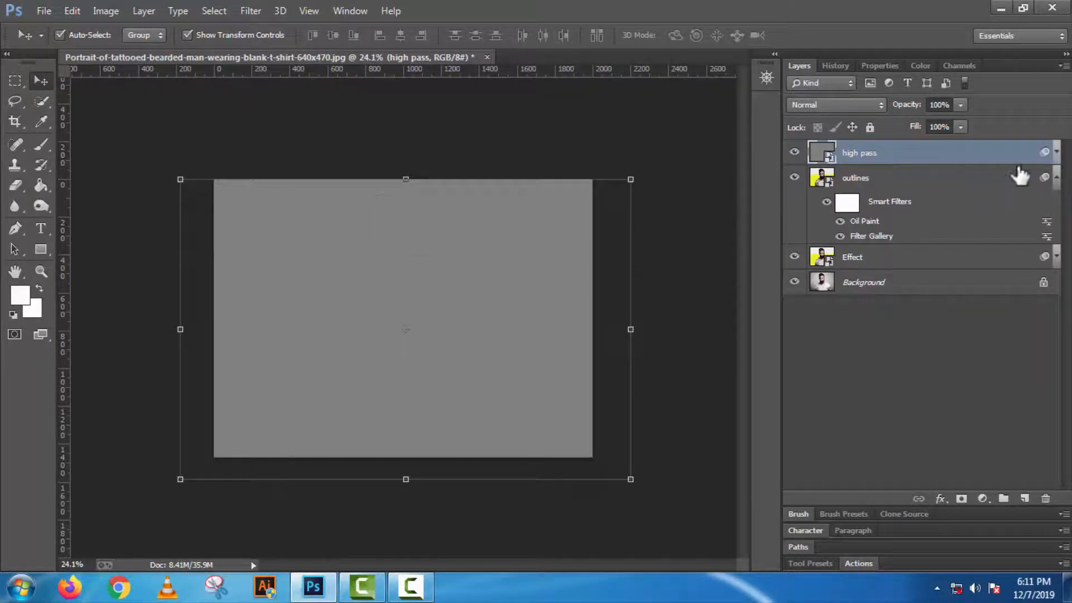
click(1055, 177)
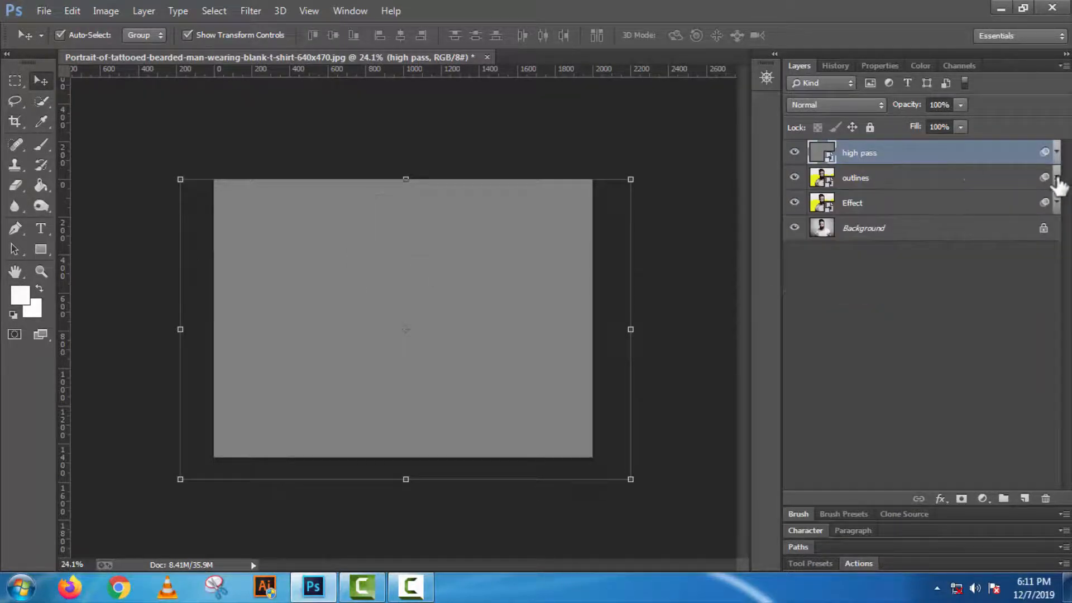
click(834, 104)
click(807, 309)
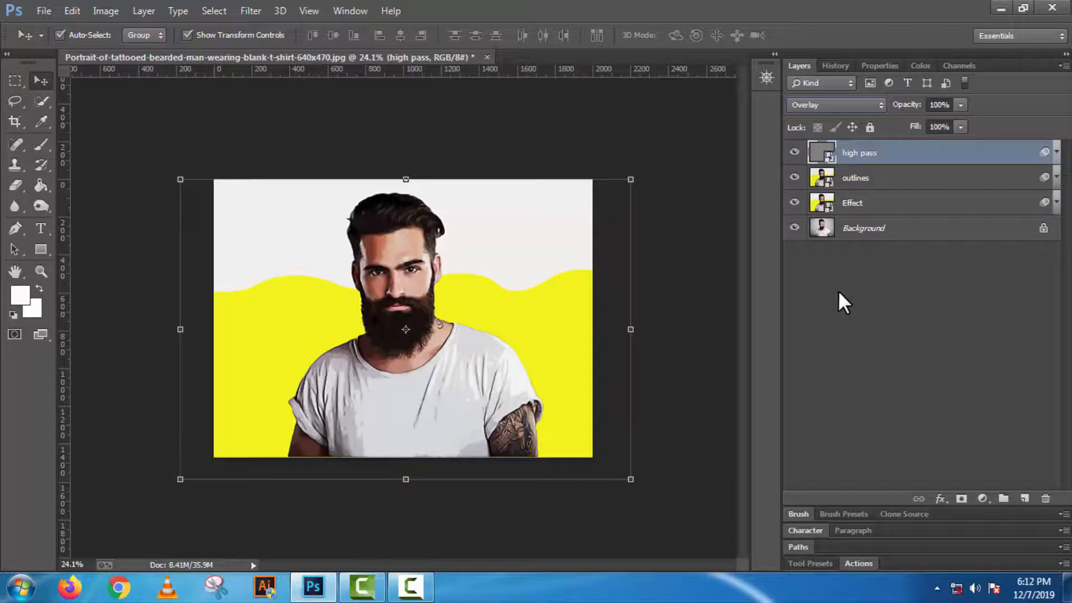
Add a Levels adjustment layer above the high pass layer with midtones at about 0.98 and the white input level at 225.
click(981, 498)
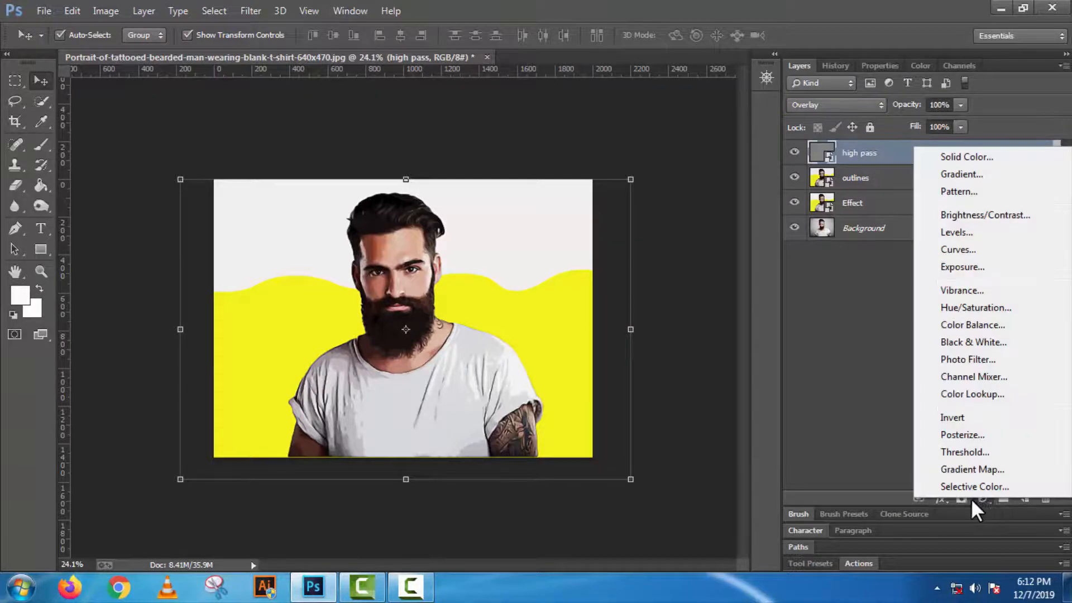
click(978, 235)
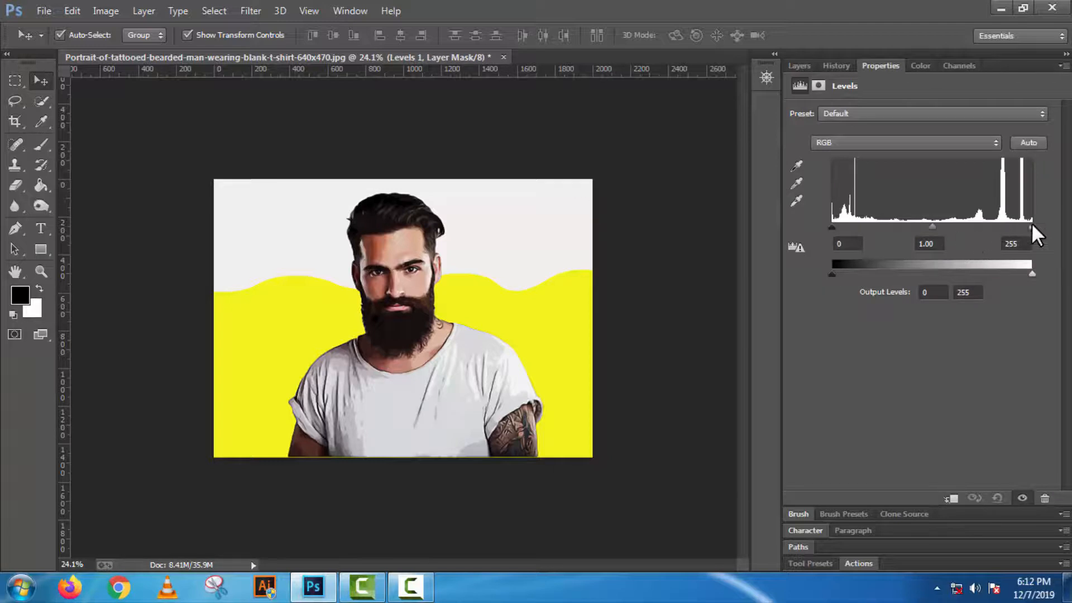
drag(932, 225, 936, 226)
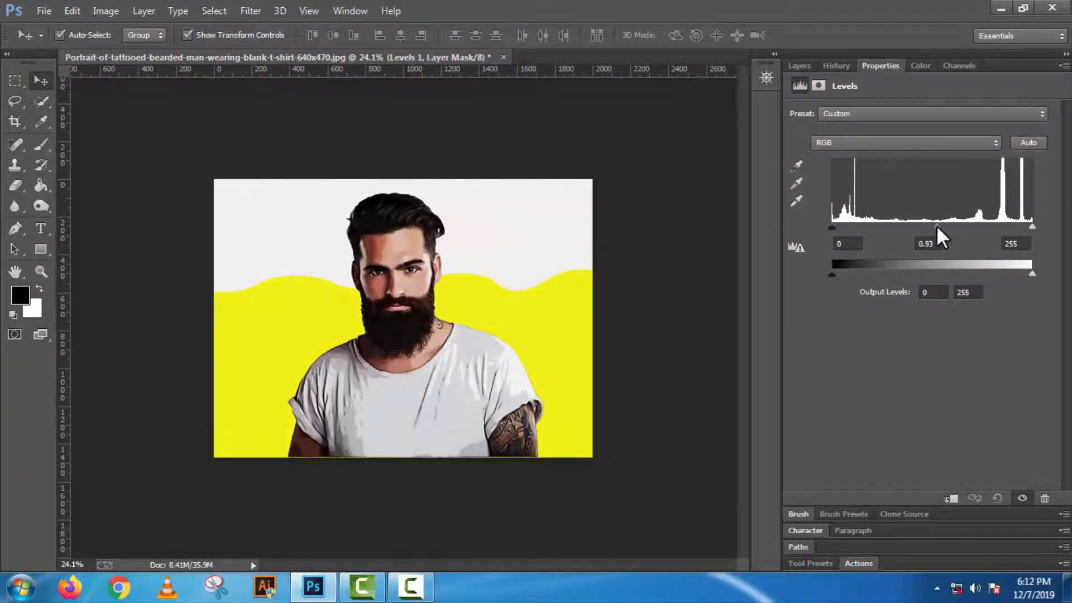
drag(1030, 226, 1008, 226)
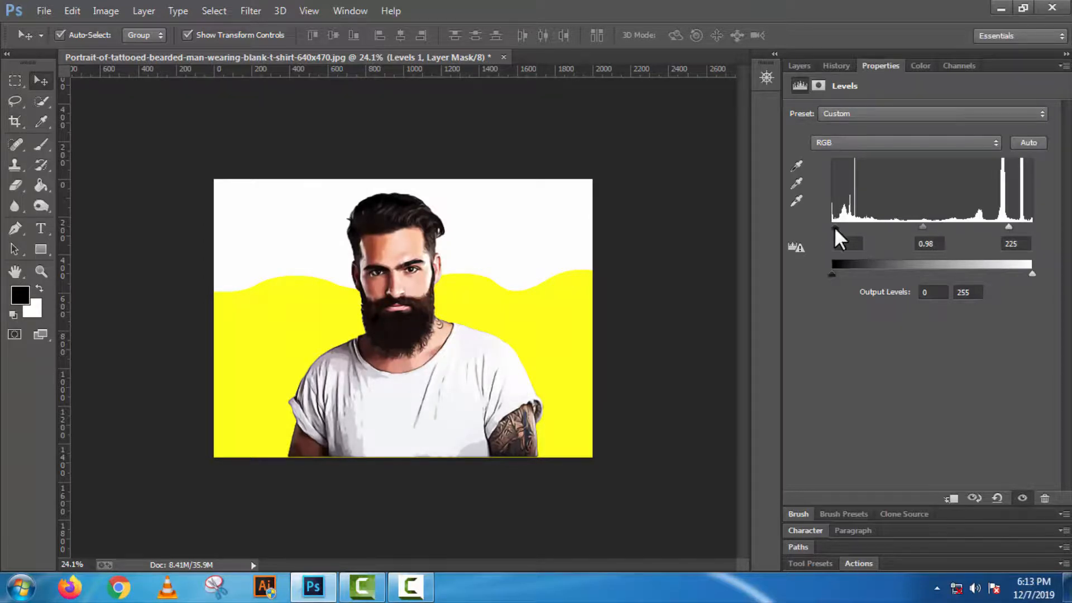
Add a Vibrance adjustment layer above Levels 1, set the vibrance to +13 and raise the saturation slightly.
click(798, 66)
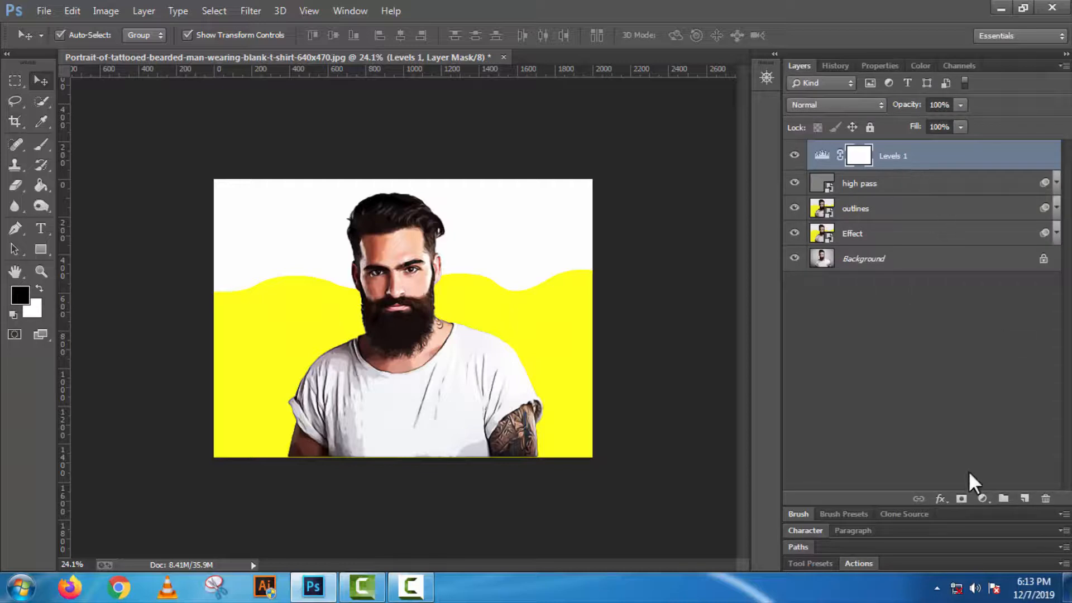
click(983, 496)
click(974, 282)
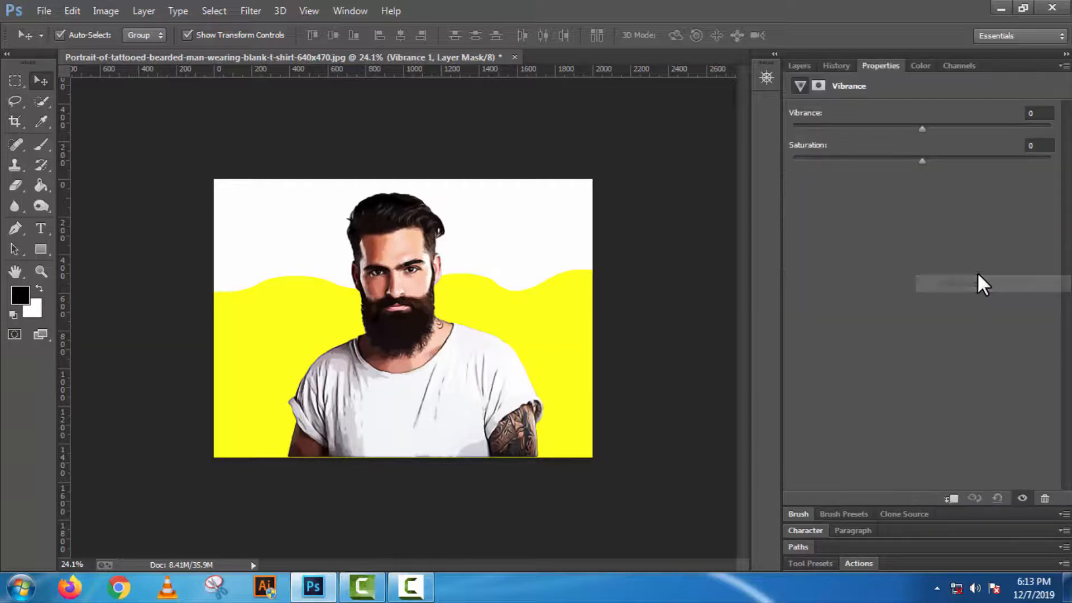
drag(921, 126, 969, 158)
click(933, 157)
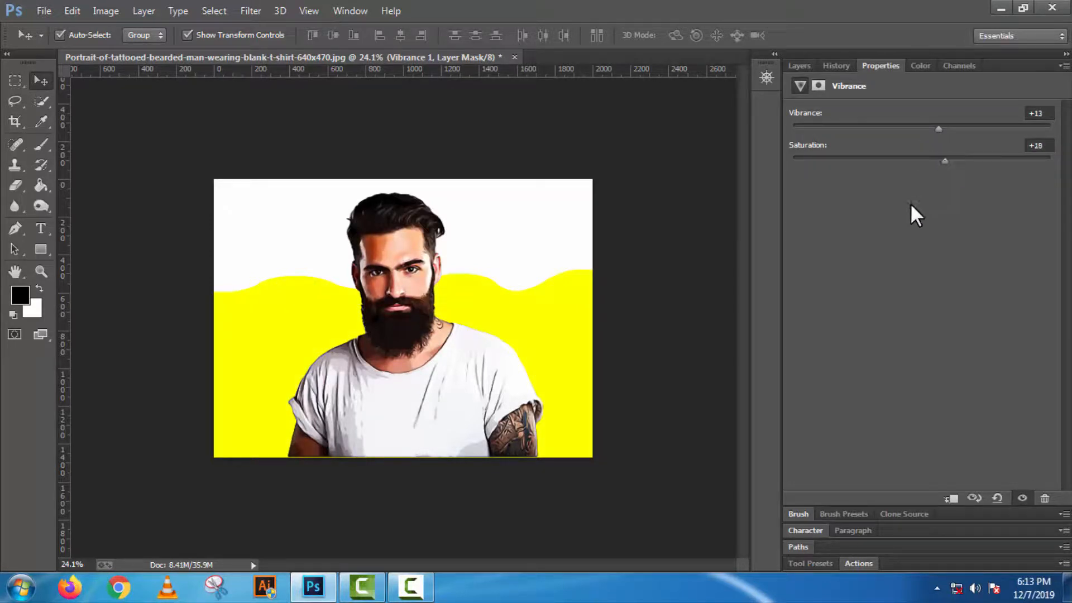
click(932, 158)
Add a Color Lookup adjustment layer above Vibrance 1 using the 3Strip.look 3D LUT.
click(797, 65)
click(981, 498)
click(953, 391)
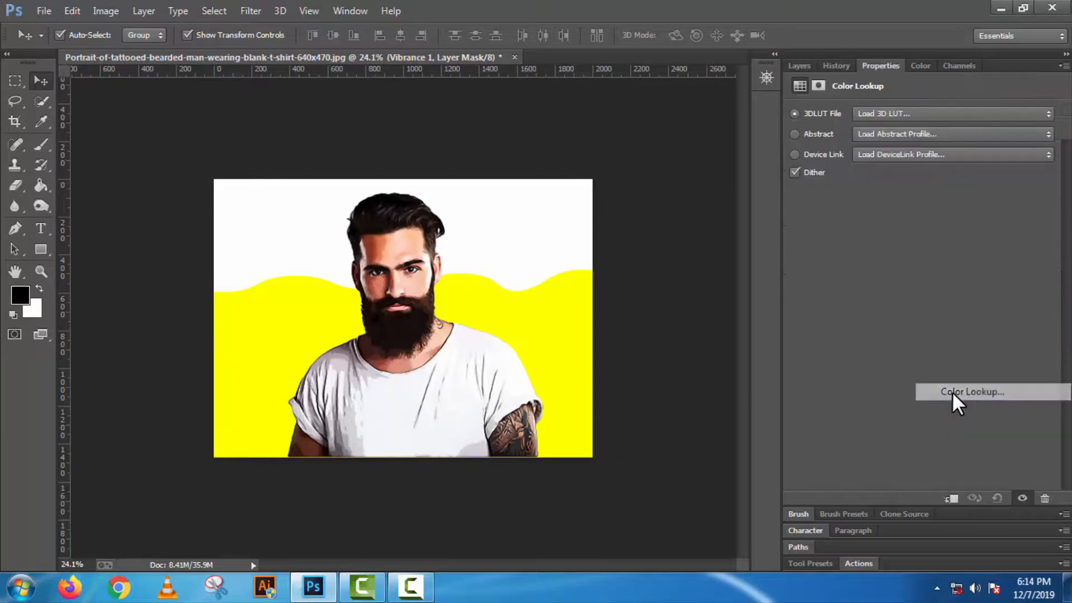
click(866, 114)
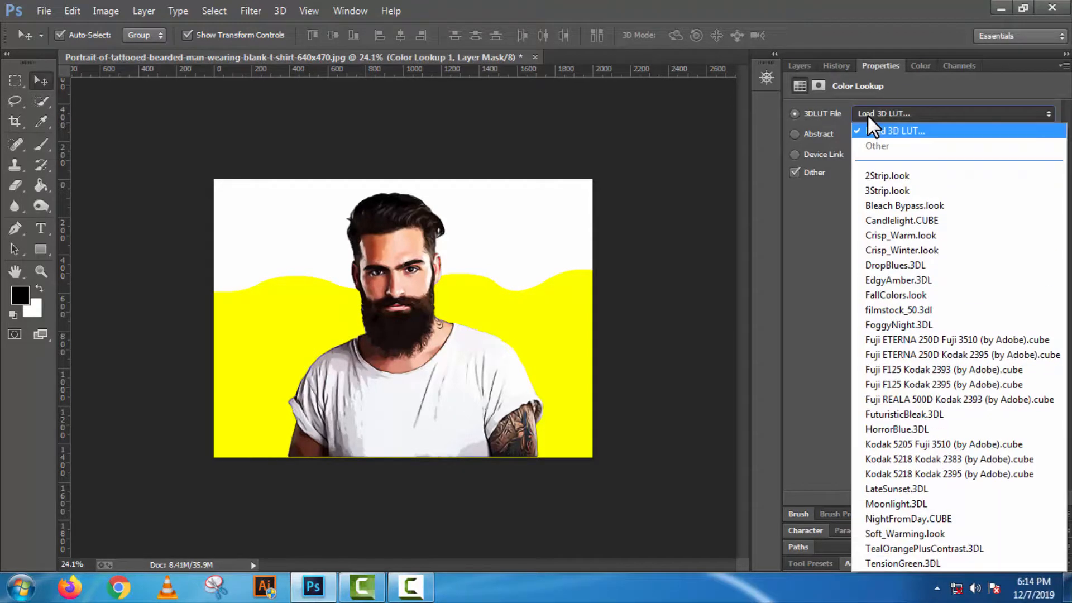
click(901, 189)
Set the opacity of the Color Lookup 1 layer to 63%.
click(799, 66)
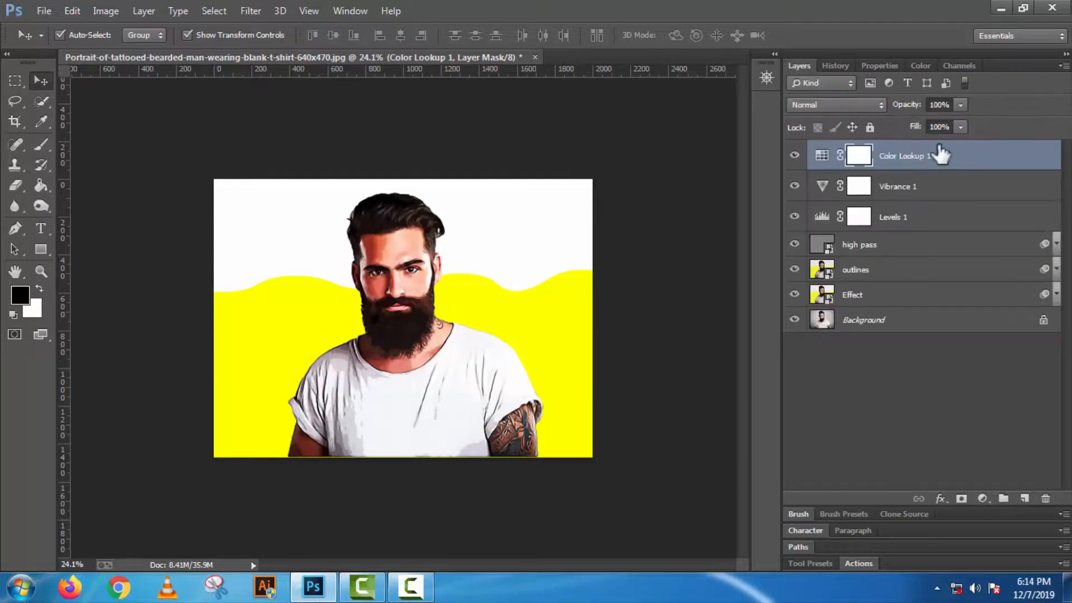
click(960, 105)
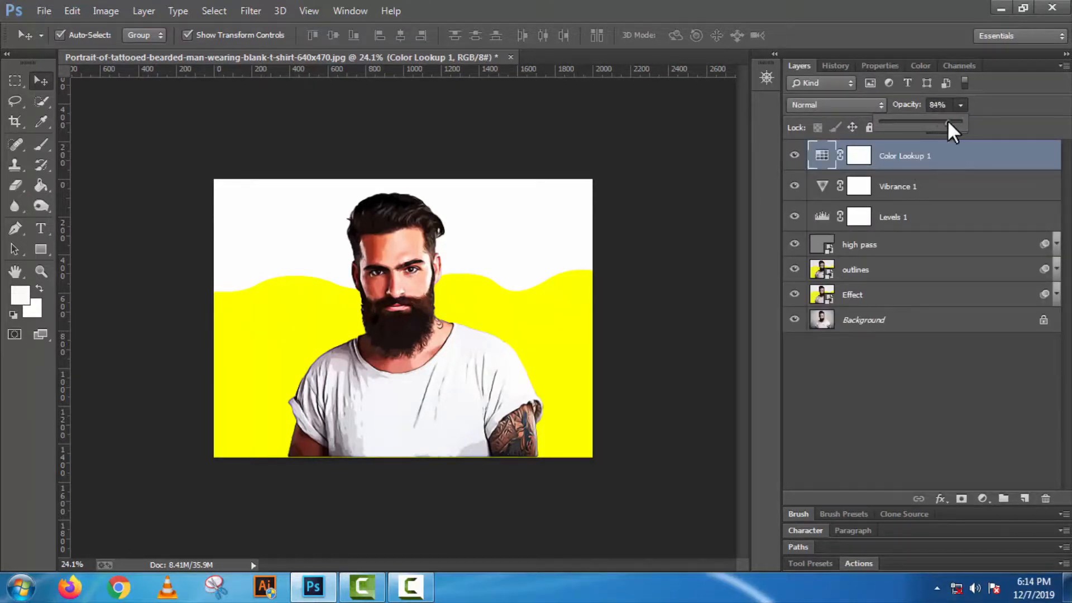
drag(947, 124, 930, 120)
click(994, 111)
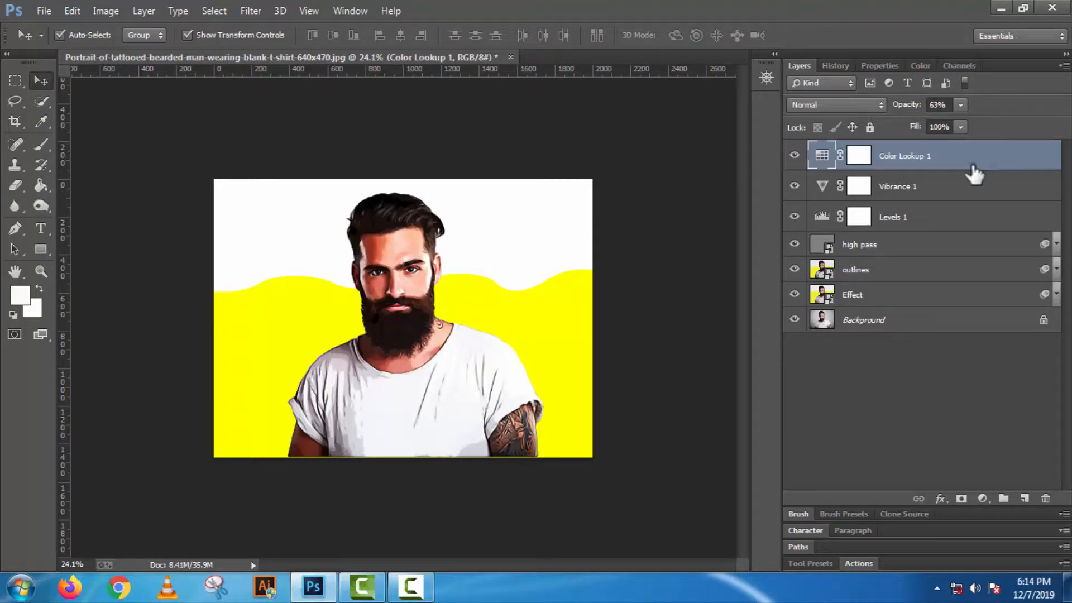
Group all the layers above the Background, from Color Lookup 1 down to Effect, into one layer group.
ctrl+click(950, 192)
ctrl+click(933, 221)
ctrl+click(916, 249)
ctrl+click(896, 274)
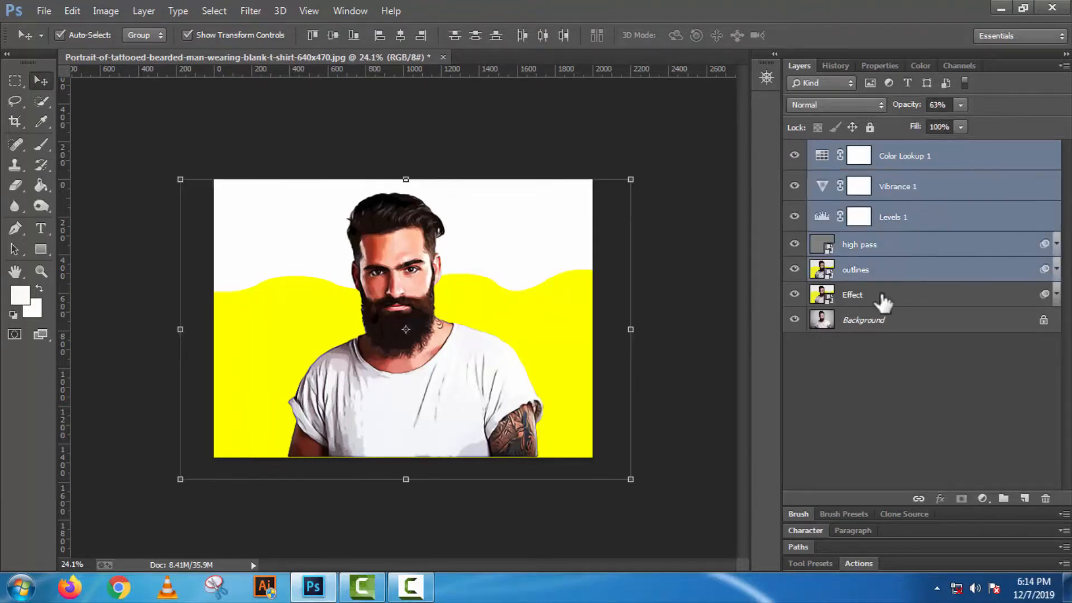
ctrl+click(883, 297)
drag(919, 250, 1003, 498)
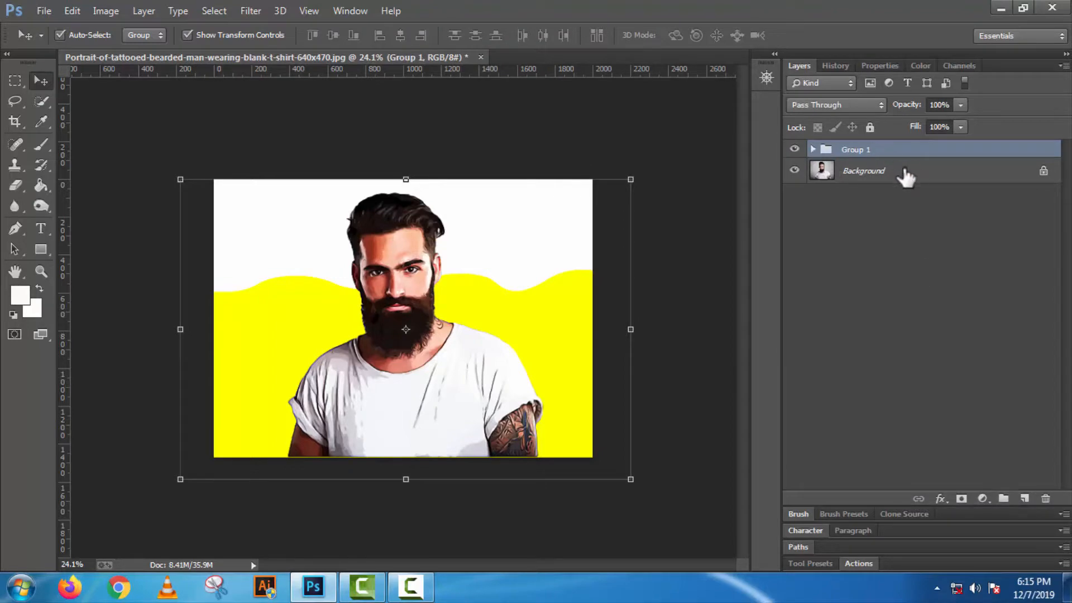
Compare the portrait before and after the effect up close by toggling the layer group's visibility off and on.
scroll(424, 323, up, 4)
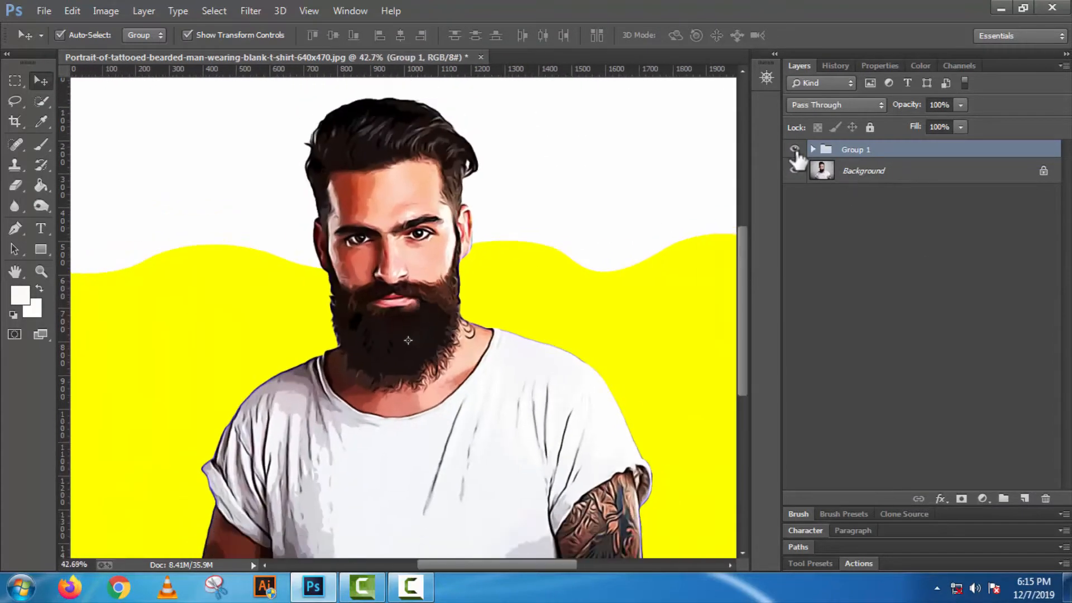
click(794, 150)
click(794, 149)
scroll(510, 216, up, 3)
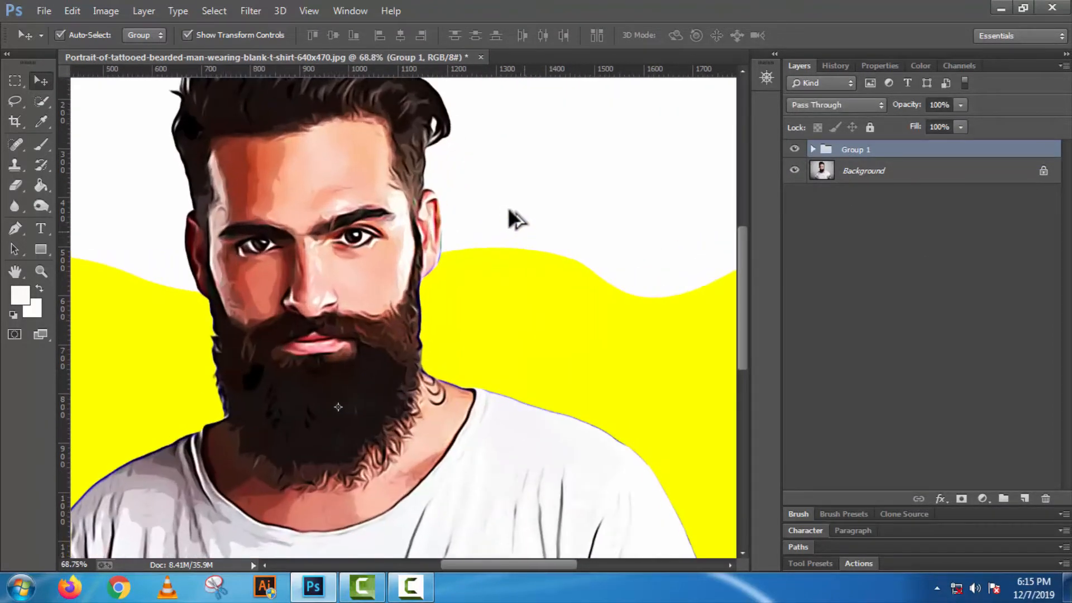
click(794, 150)
click(794, 150)
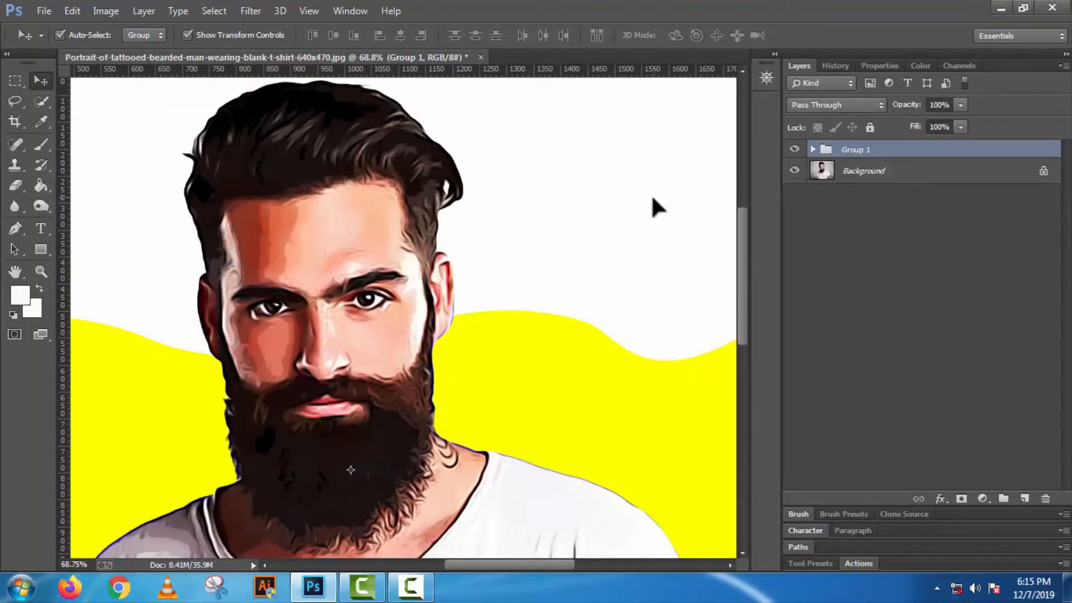
key(ctrl+minus)
key(ctrl+minus)
key(ctrl+minus)
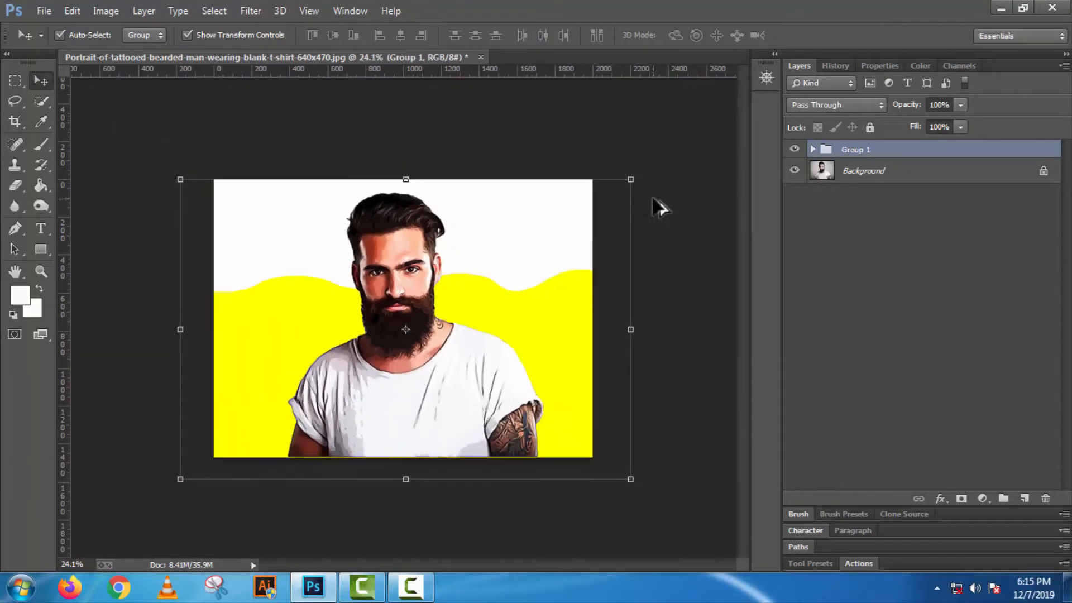